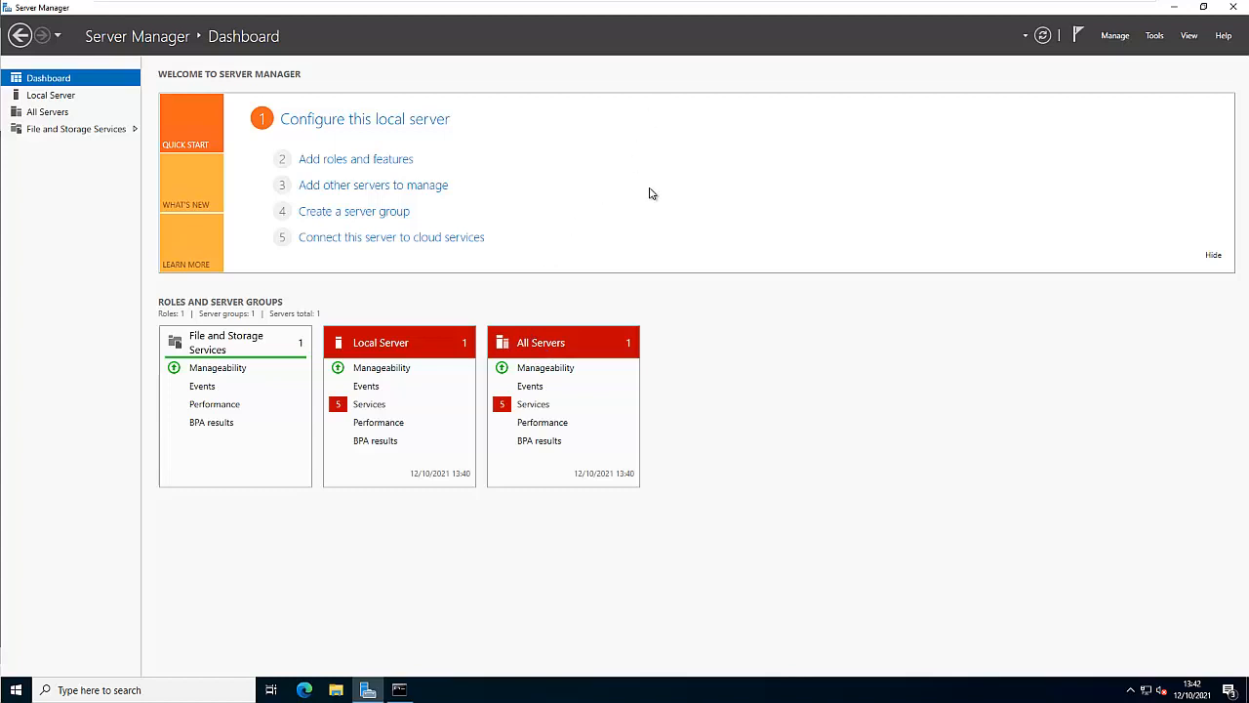
From the Server Manager dashboard, launch the Add Roles and Features wizard
left_click(53, 95)
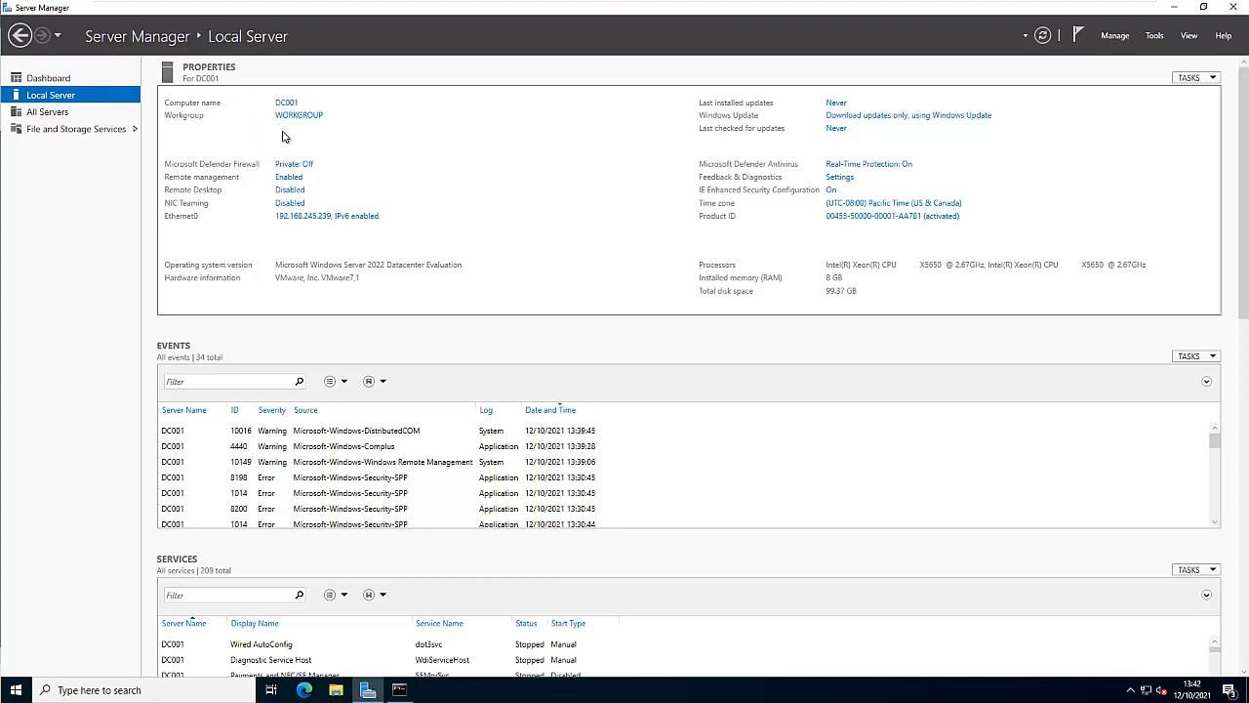
left_click(58, 79)
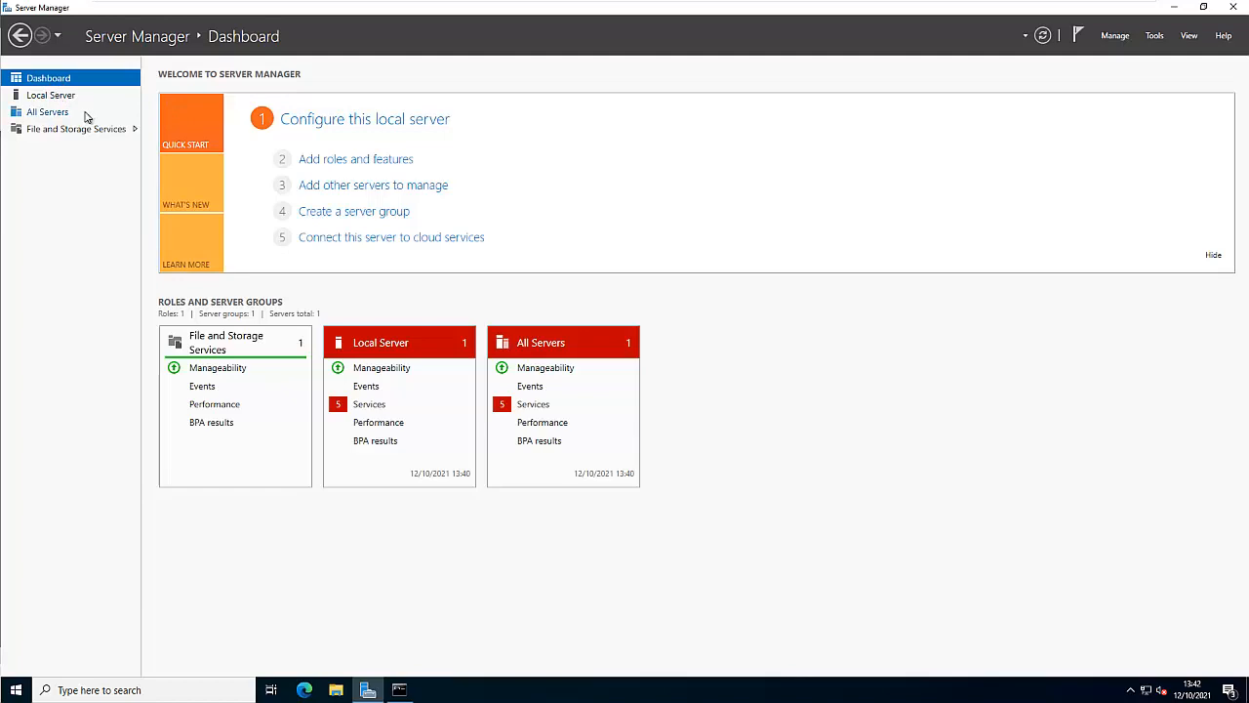
left_click(337, 166)
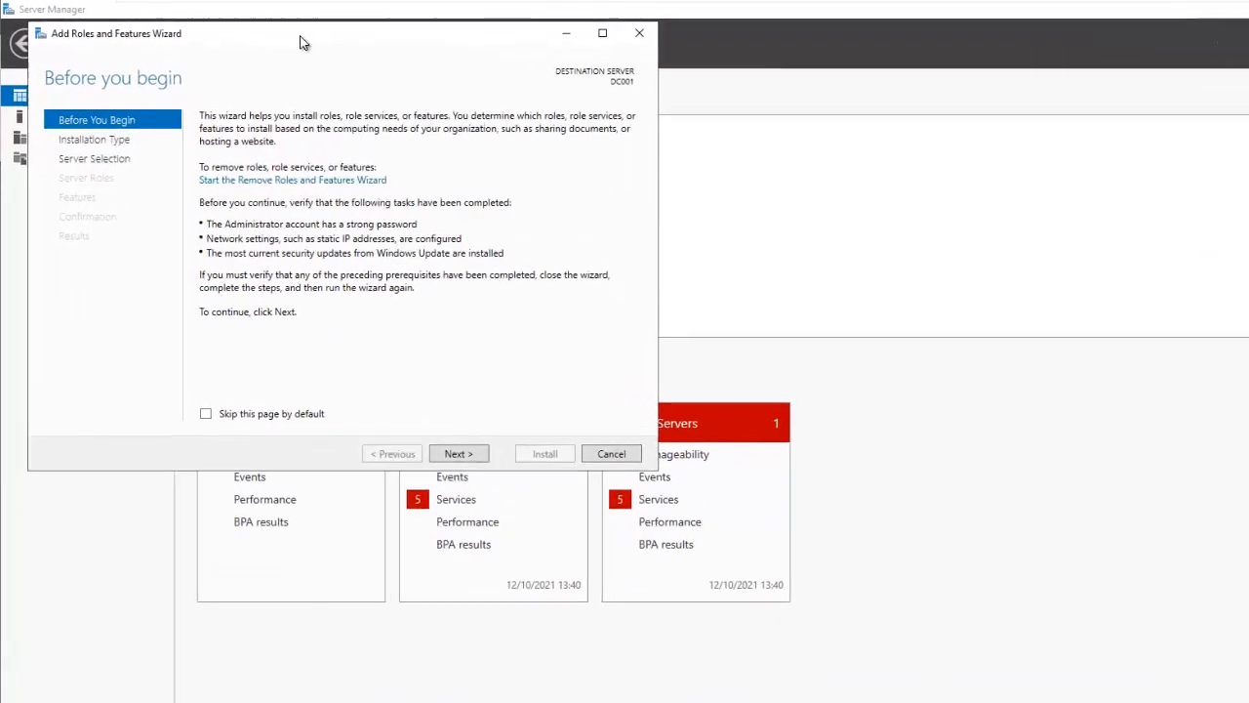
left_click_drag(300, 42, 317, 137)
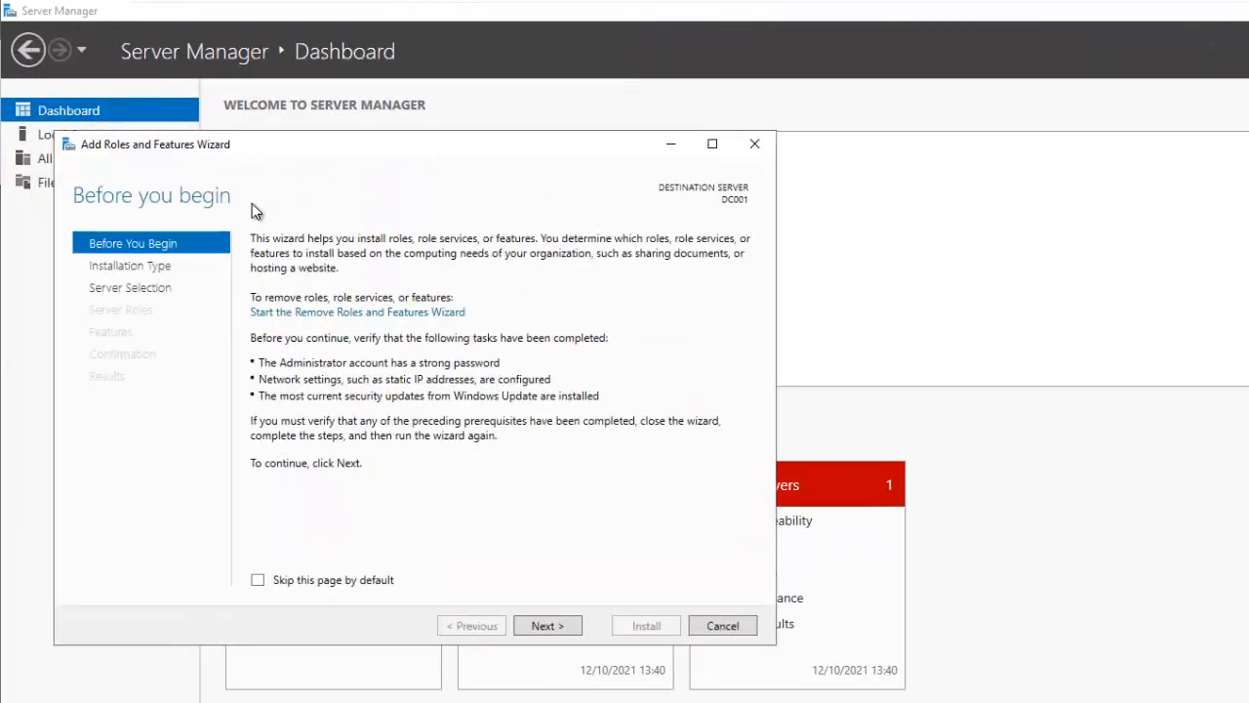
Choose role-based installation with DC001 as the destination server
left_click(356, 586)
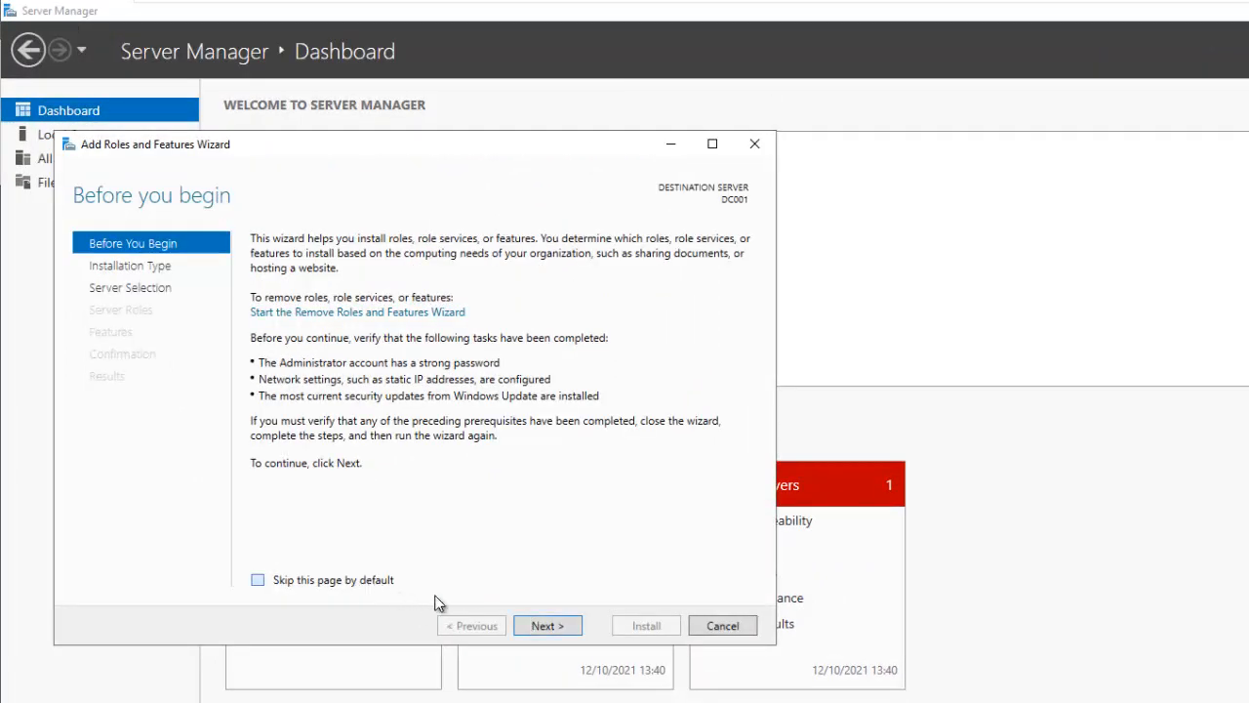
left_click(542, 624)
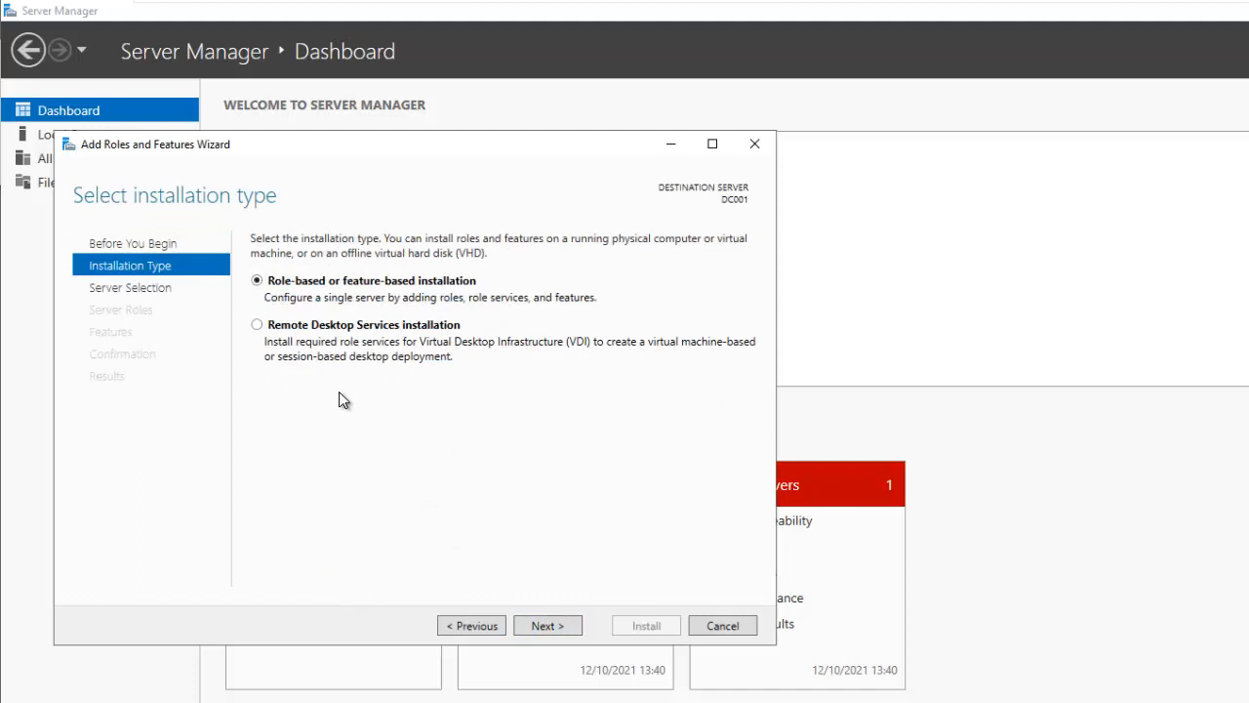
left_click(552, 628)
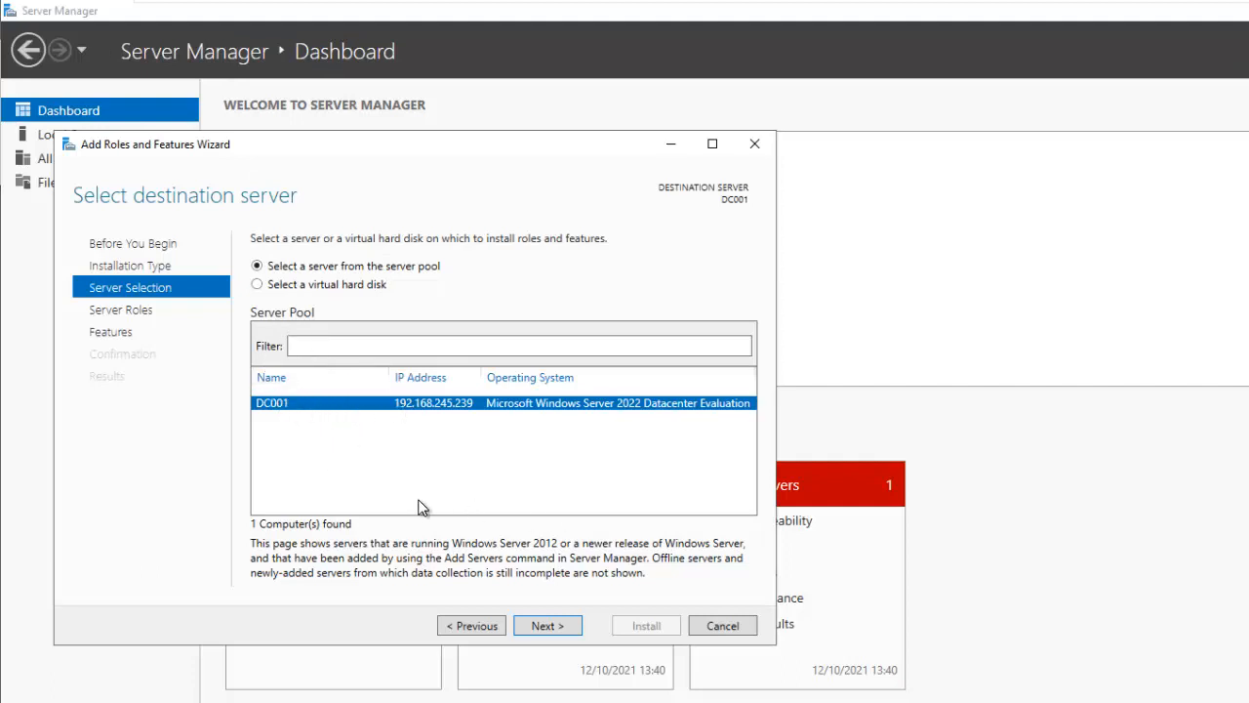
left_click(547, 627)
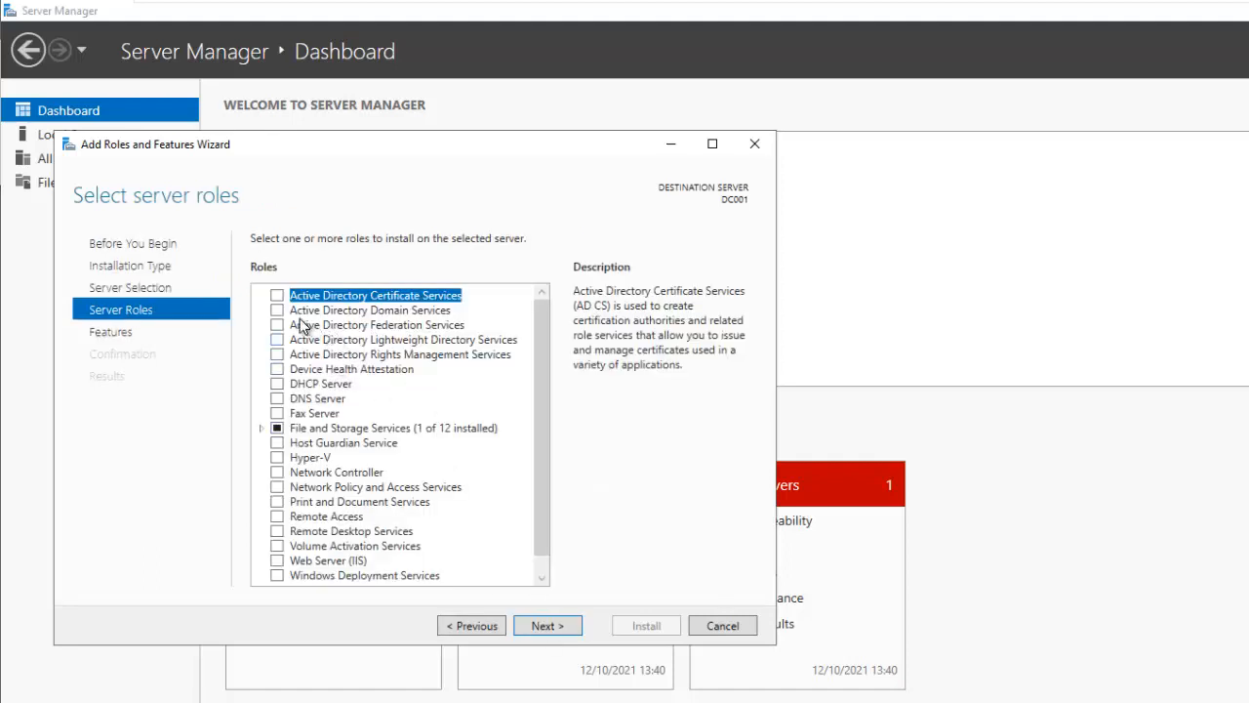
Select Active Directory Domain Services and add its required management features
left_click(278, 310)
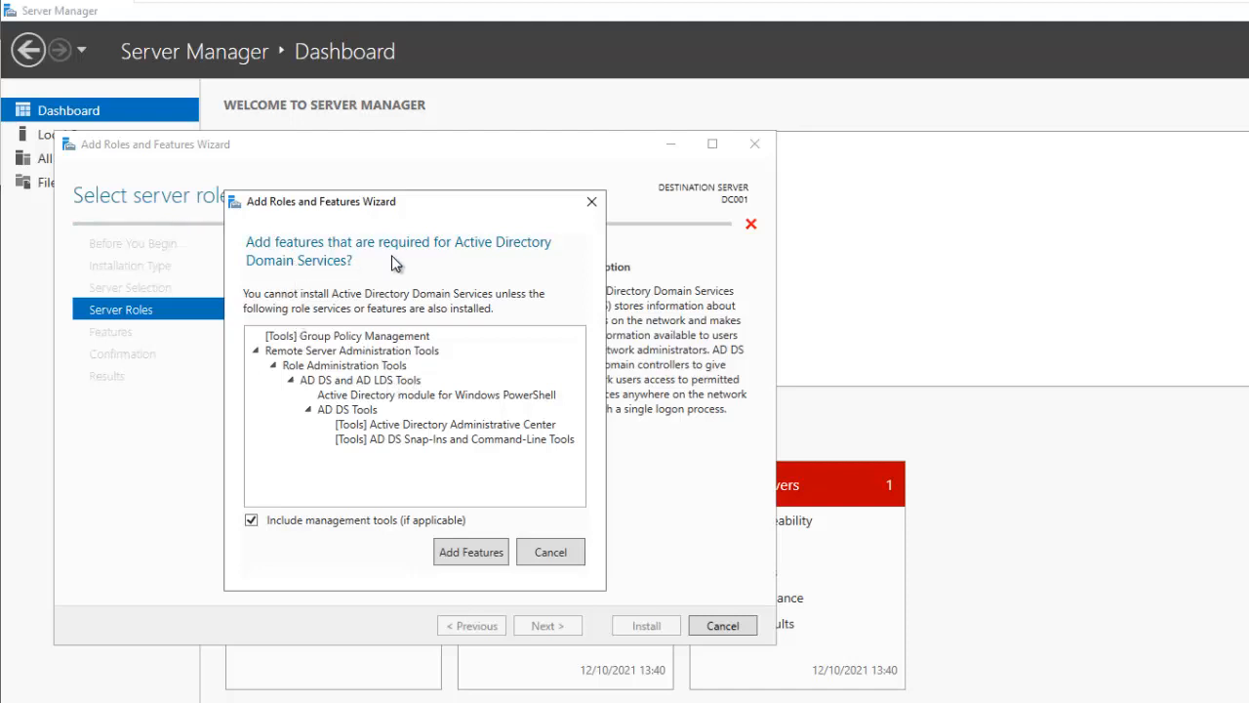
left_click(471, 552)
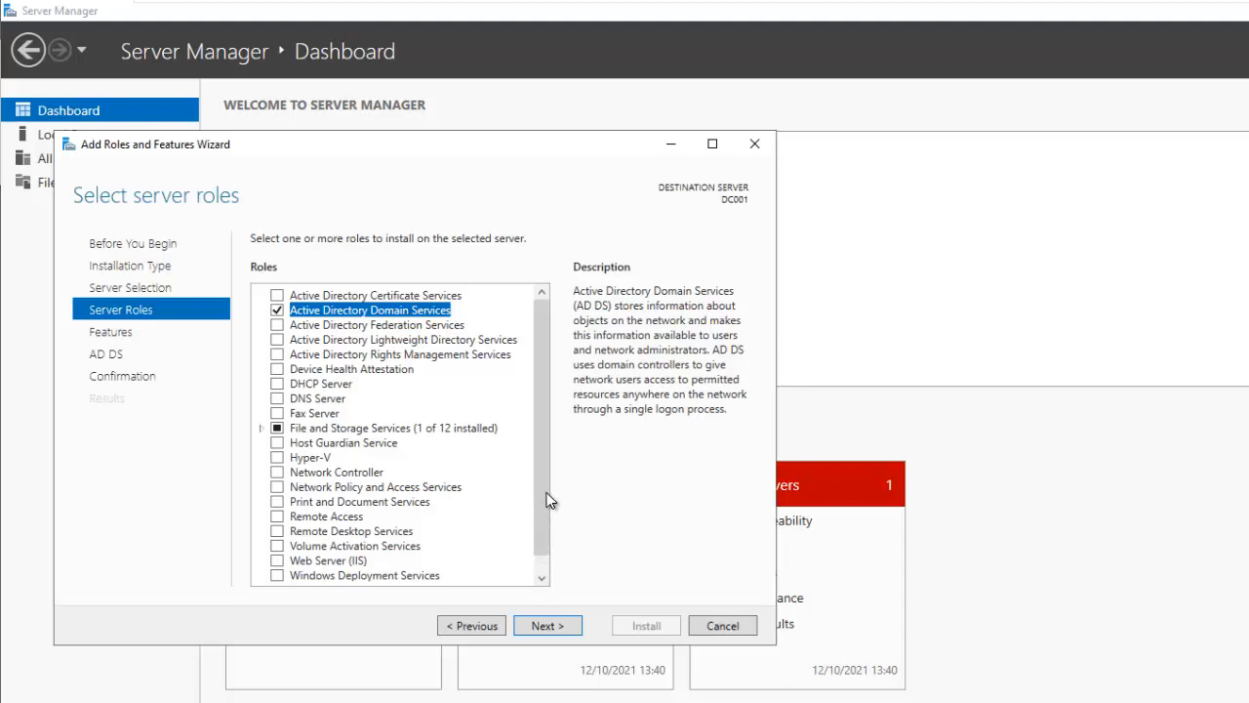
scroll(546, 499, "down", 1)
left_click(547, 626)
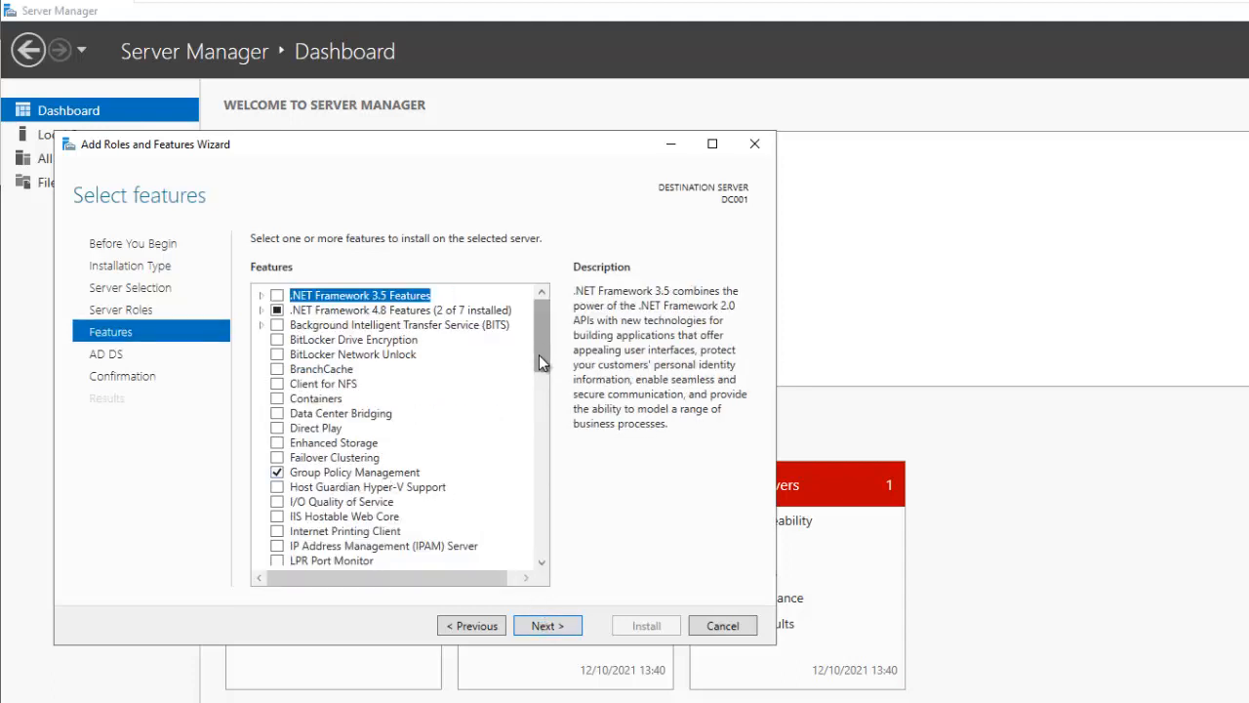
Inspect the Remote Server Administration Tools and Role Administration Tools included in Features
scroll(539, 381, "down", 6)
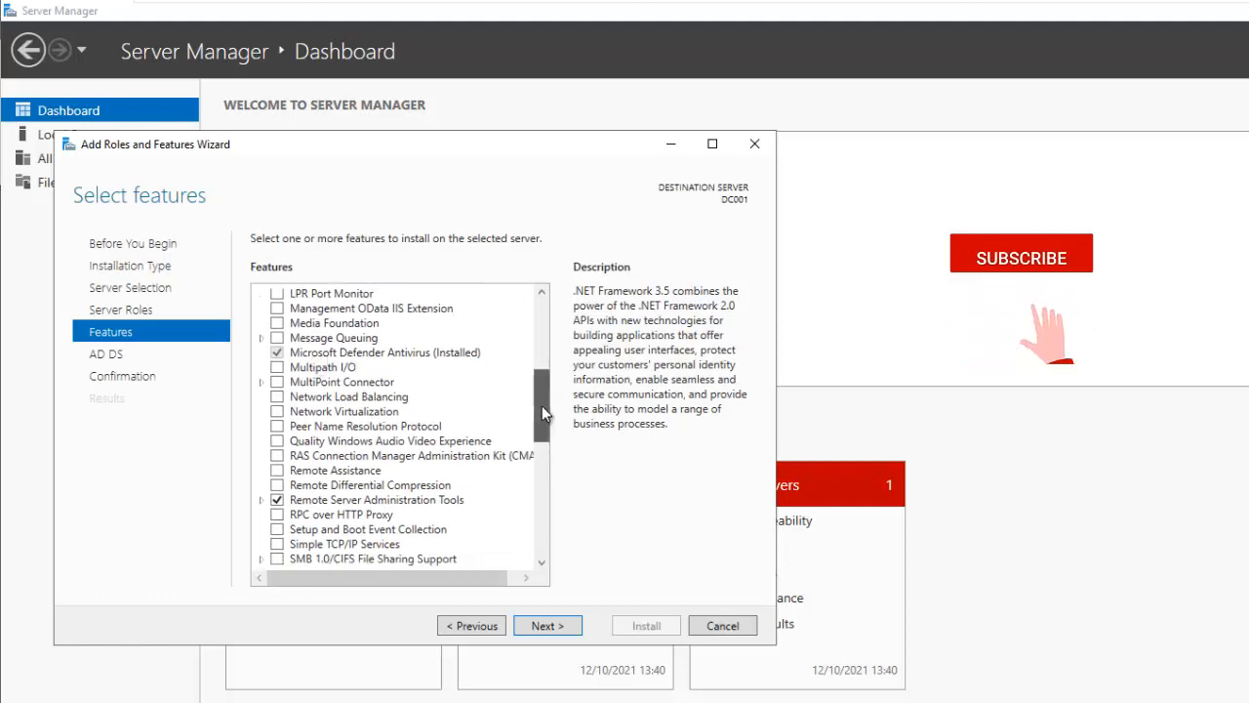
scroll(542, 406, "down", 2)
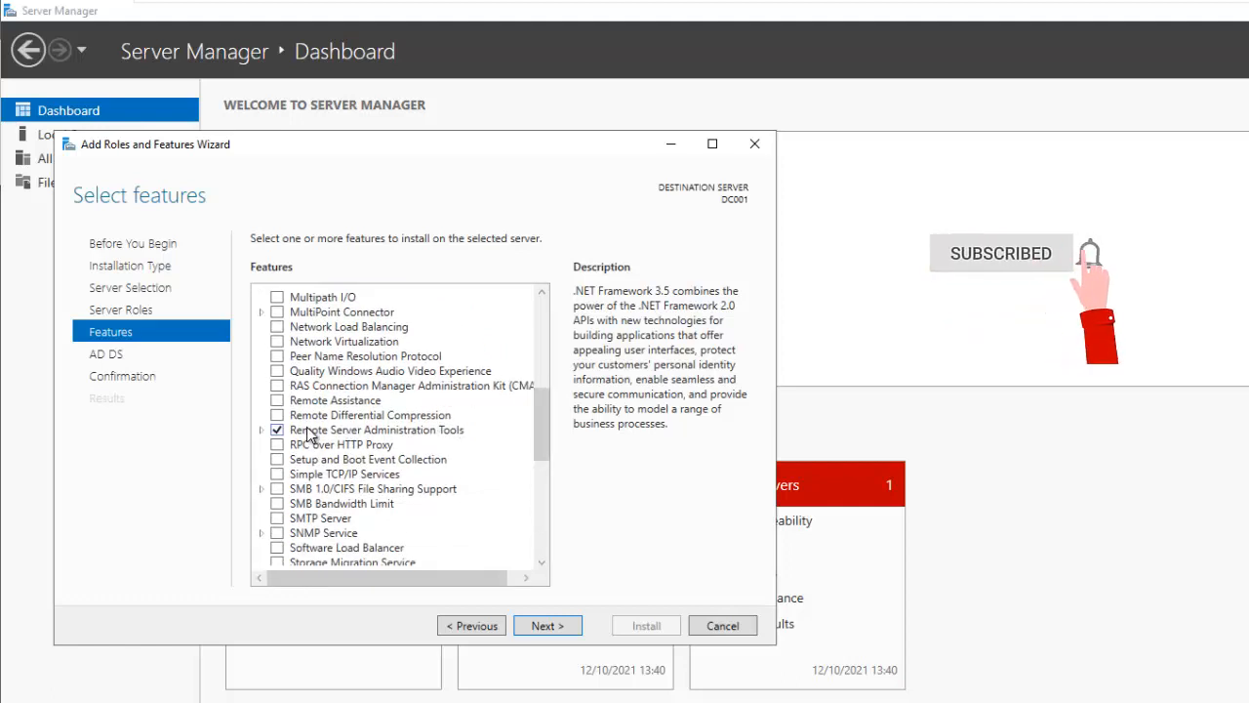
left_click(261, 429)
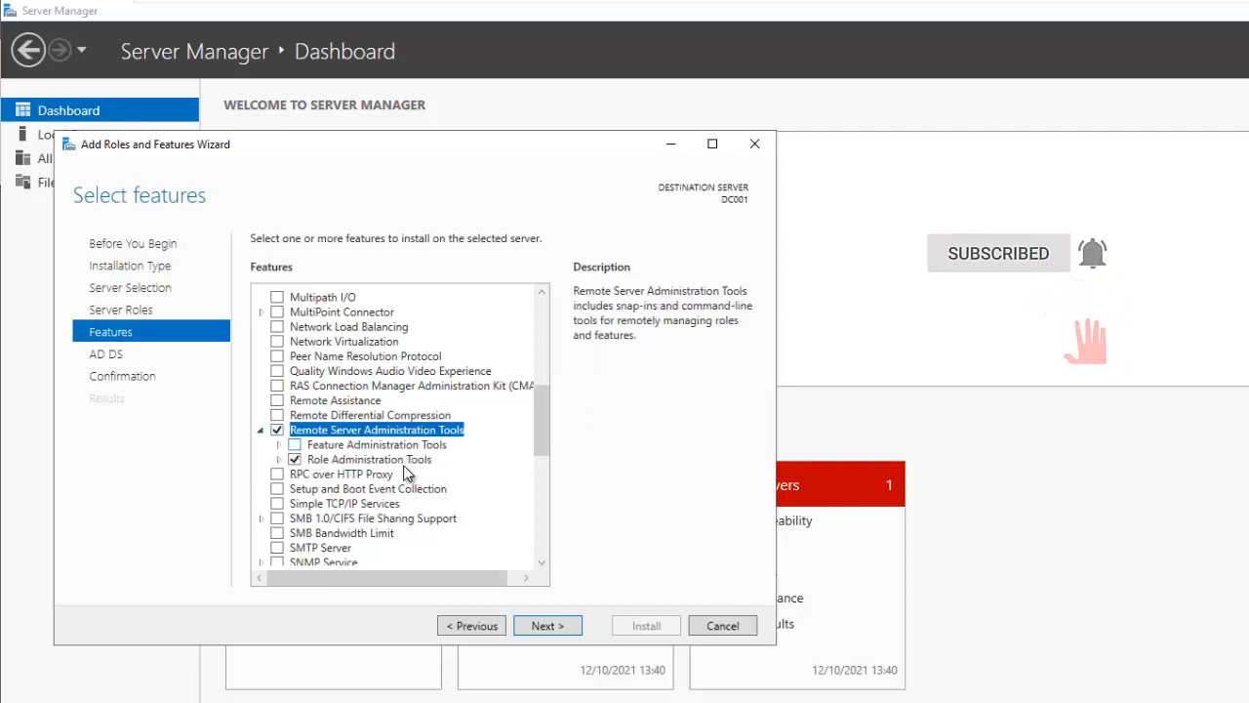
left_click(278, 458)
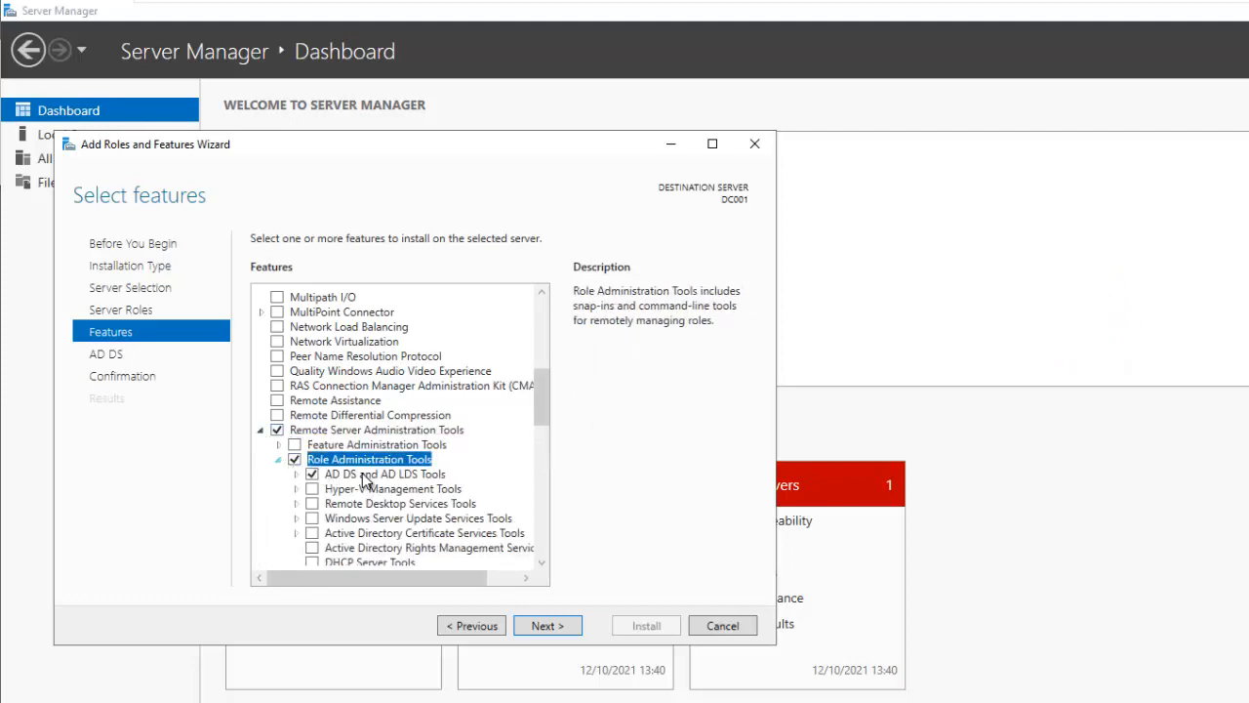
left_click_drag(543, 396, 539, 429)
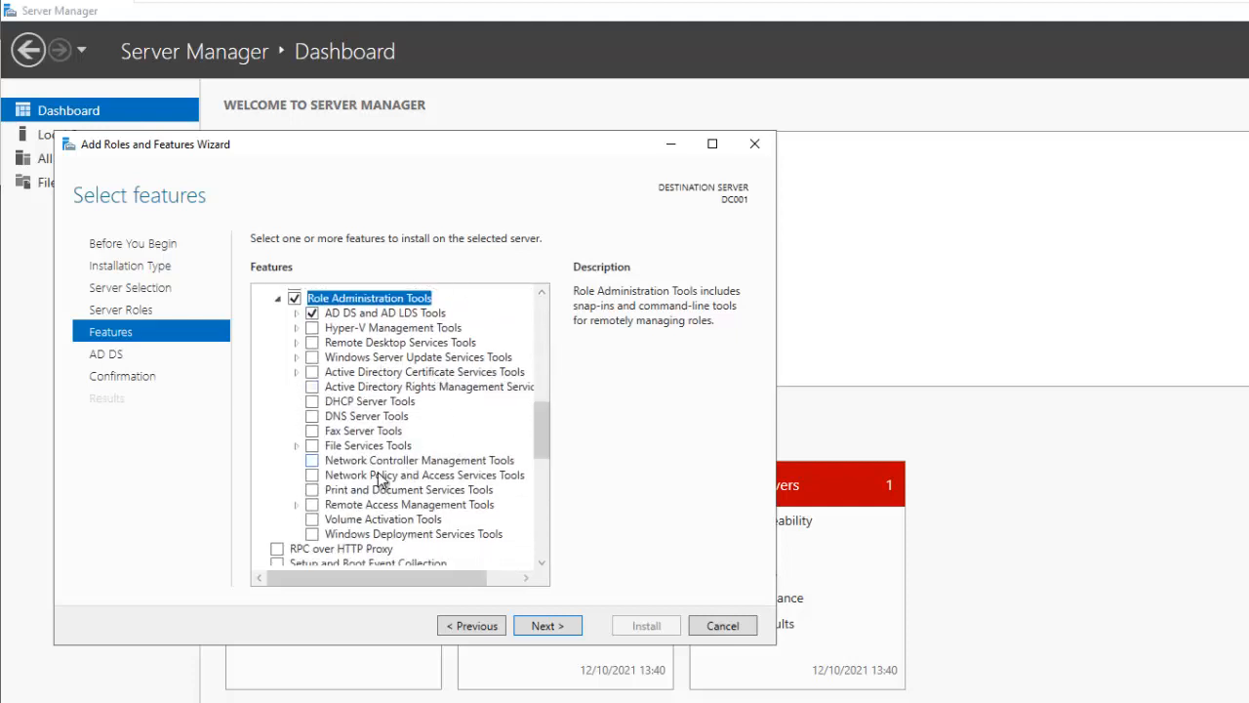
scroll(538, 434, "down", 1)
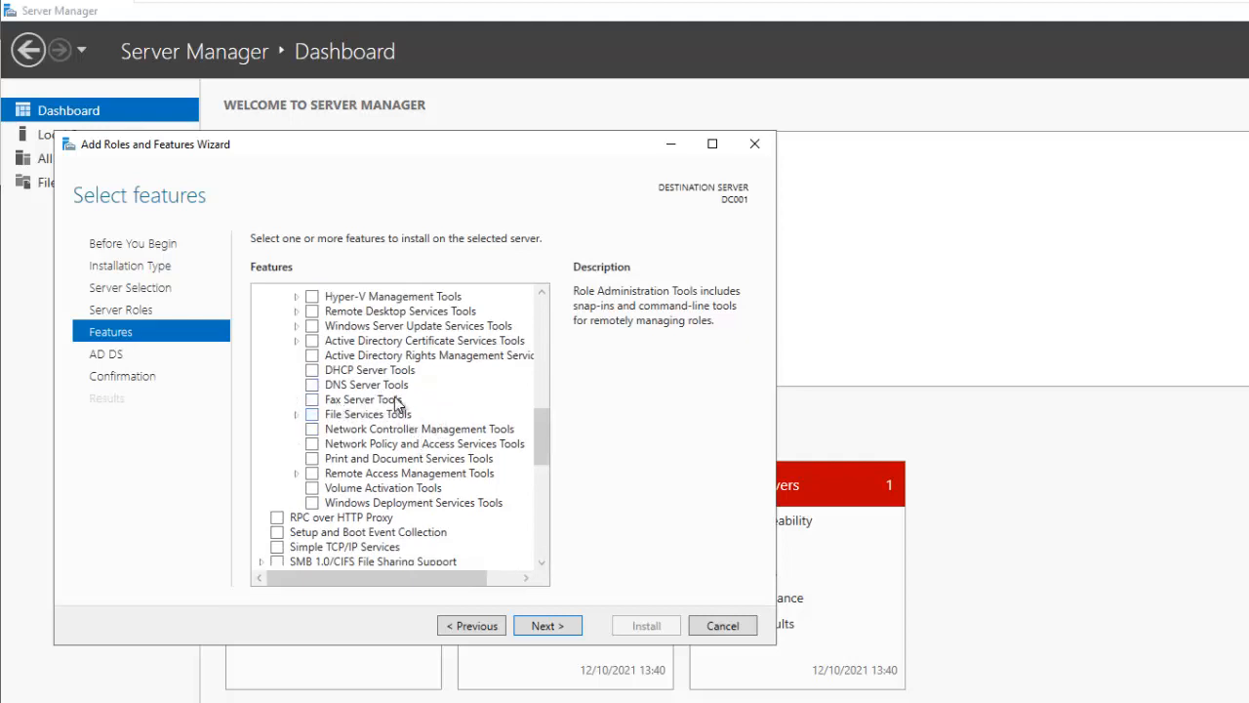
left_click(535, 628)
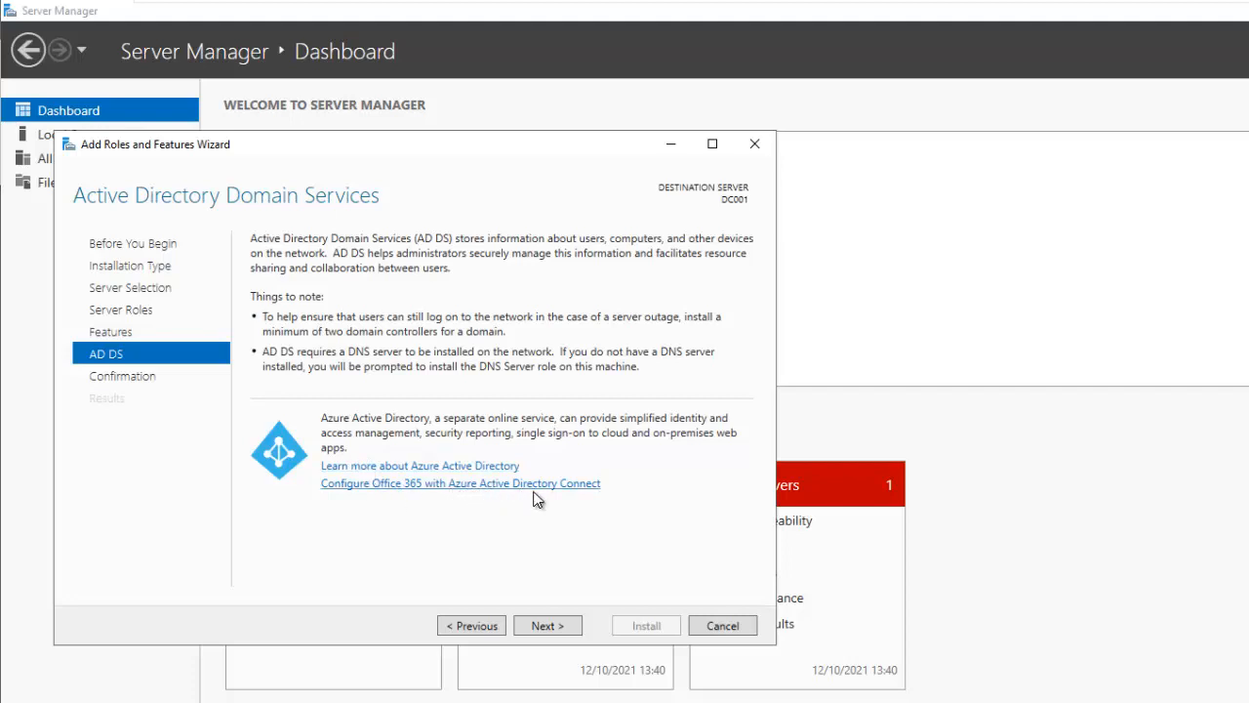
Confirm and install the AD DS role with its management tools on DC001
left_click(543, 625)
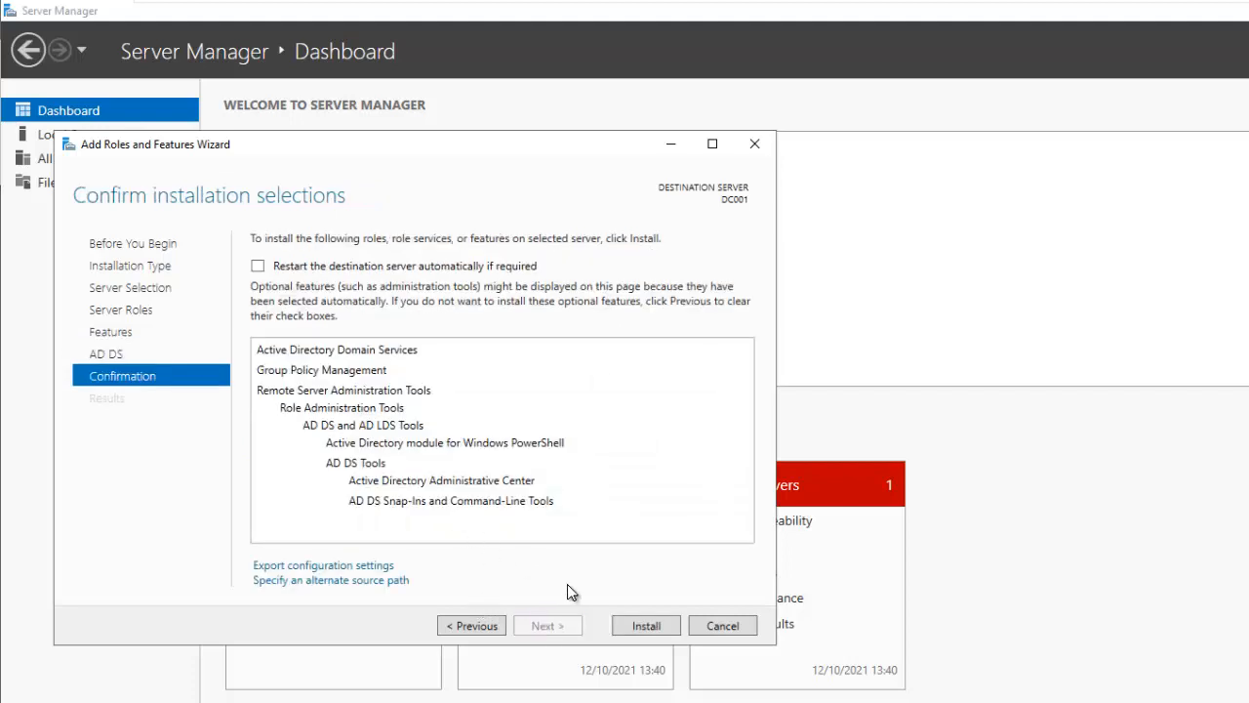
left_click(634, 626)
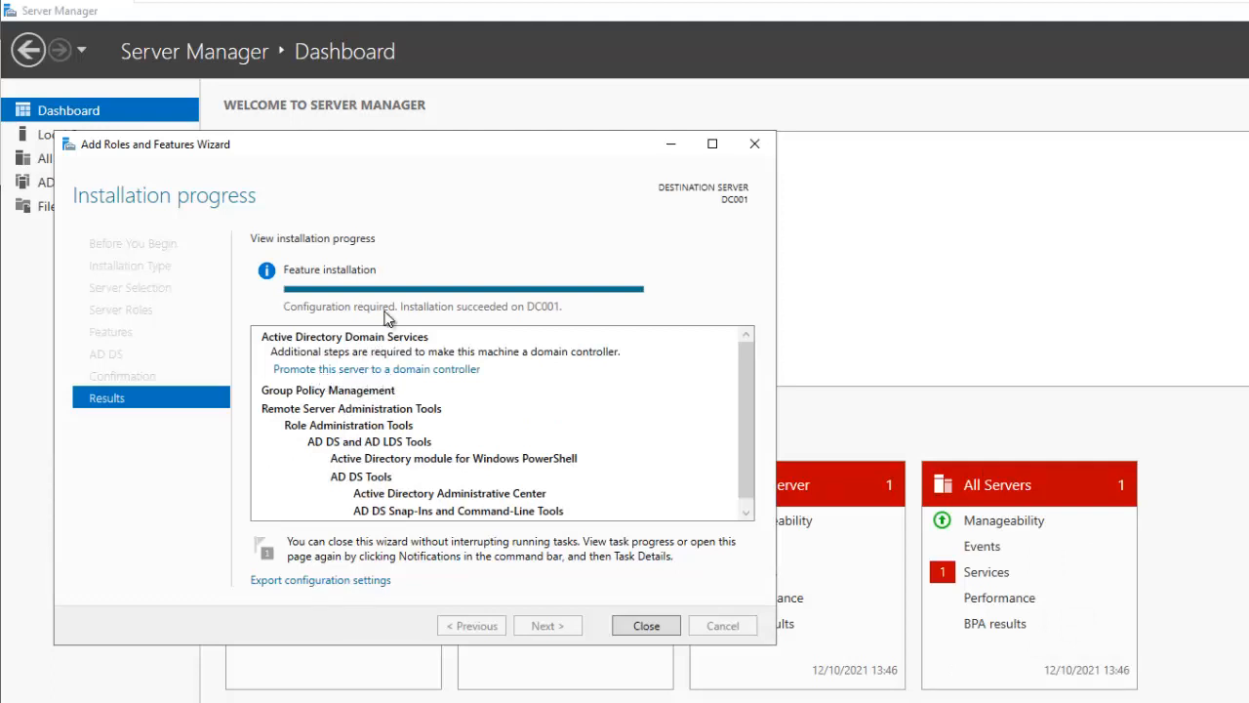
Promote DC001 by adding a new forest with root domain globalict.com
left_click(430, 370)
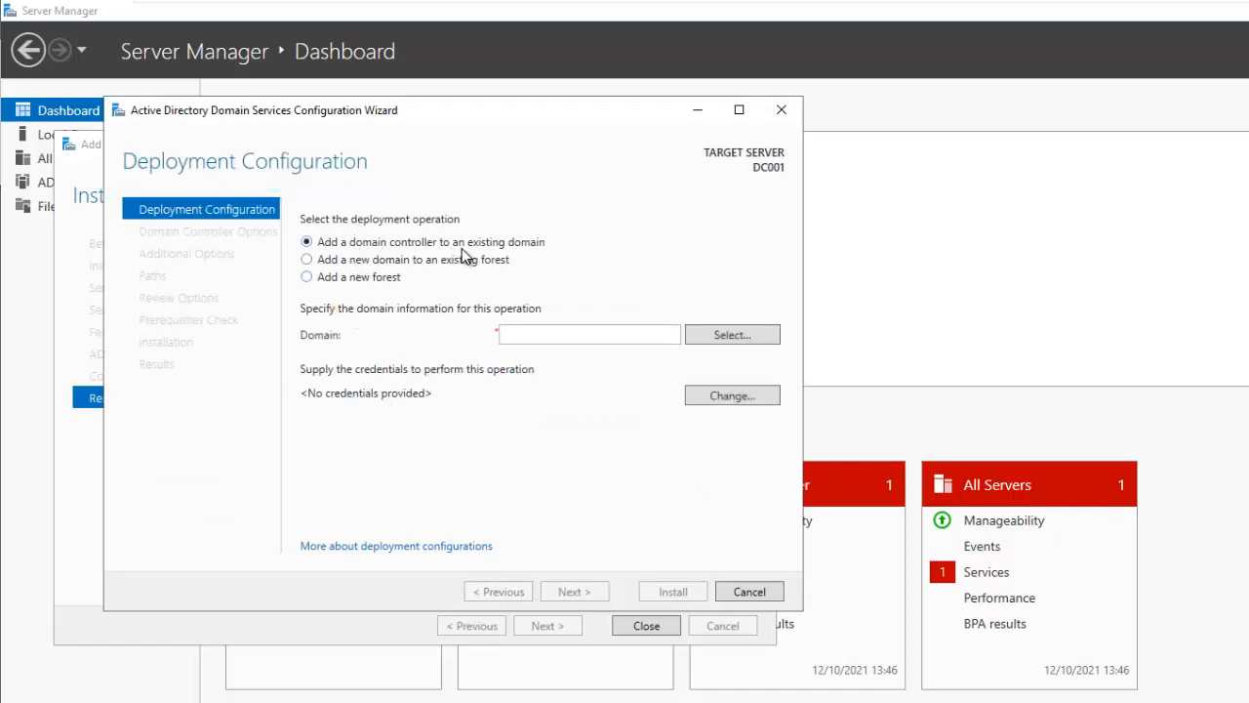
left_click(332, 281)
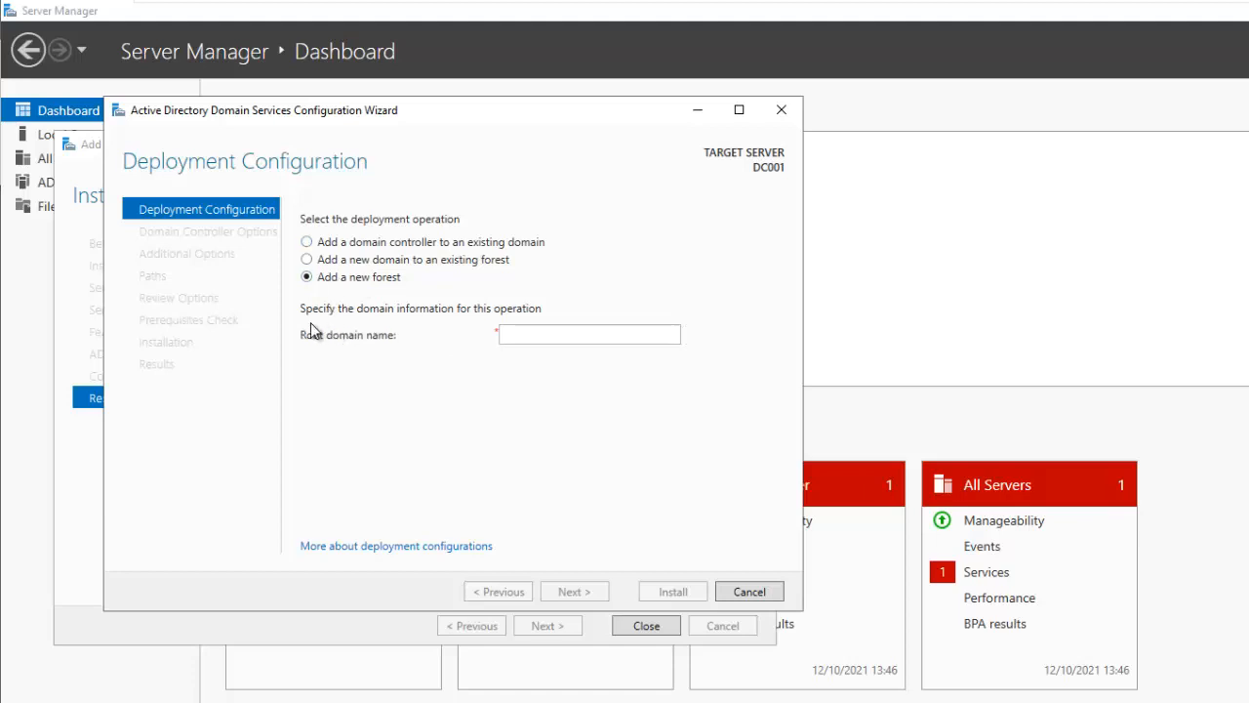
left_click(528, 335)
type("global")
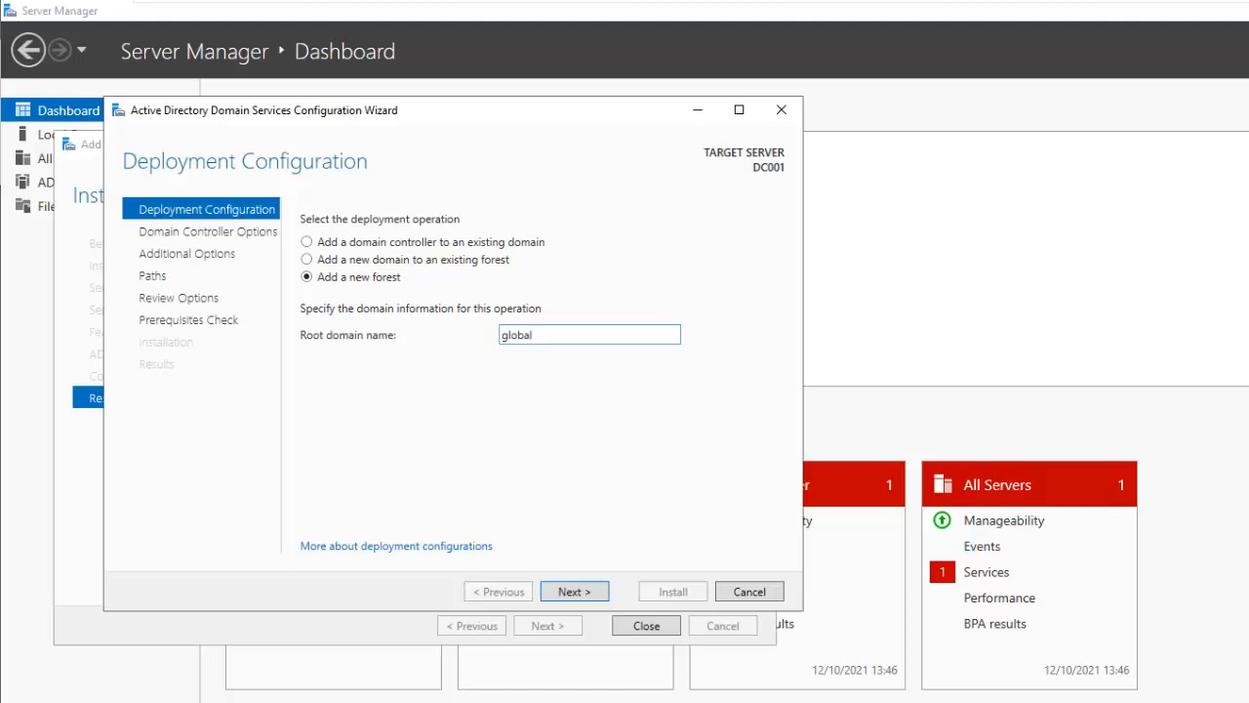
type("ic")
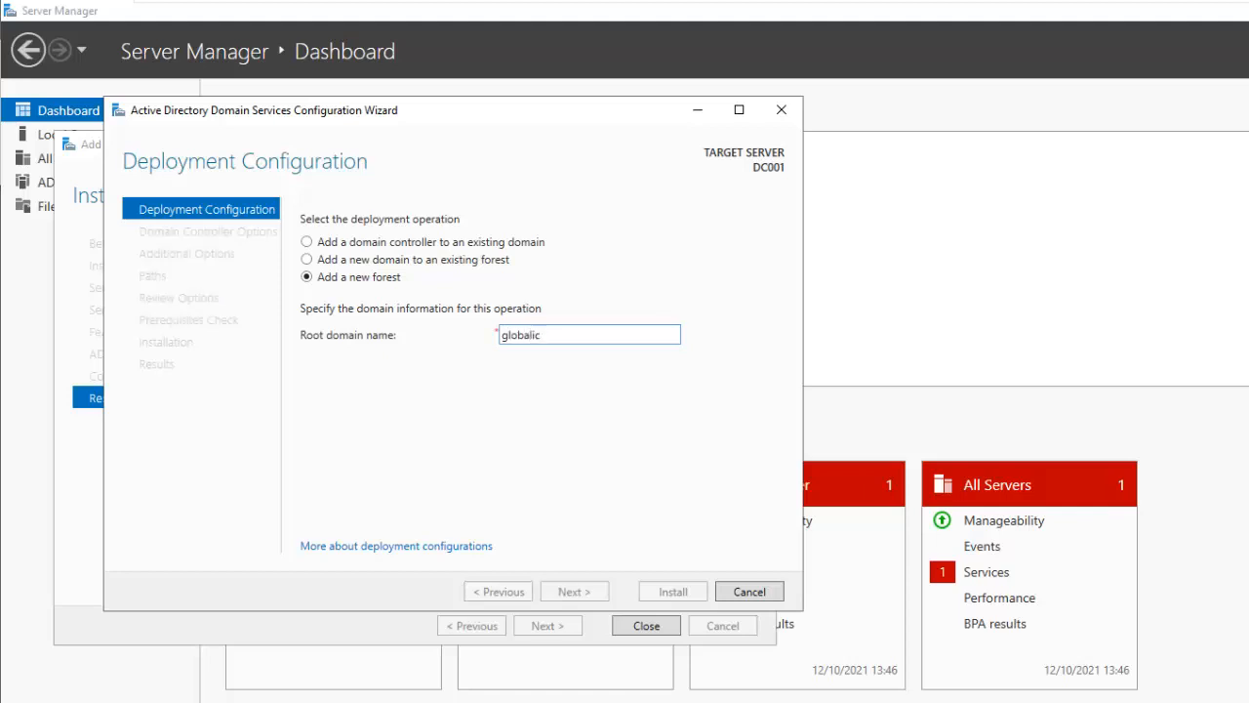
type("t.com")
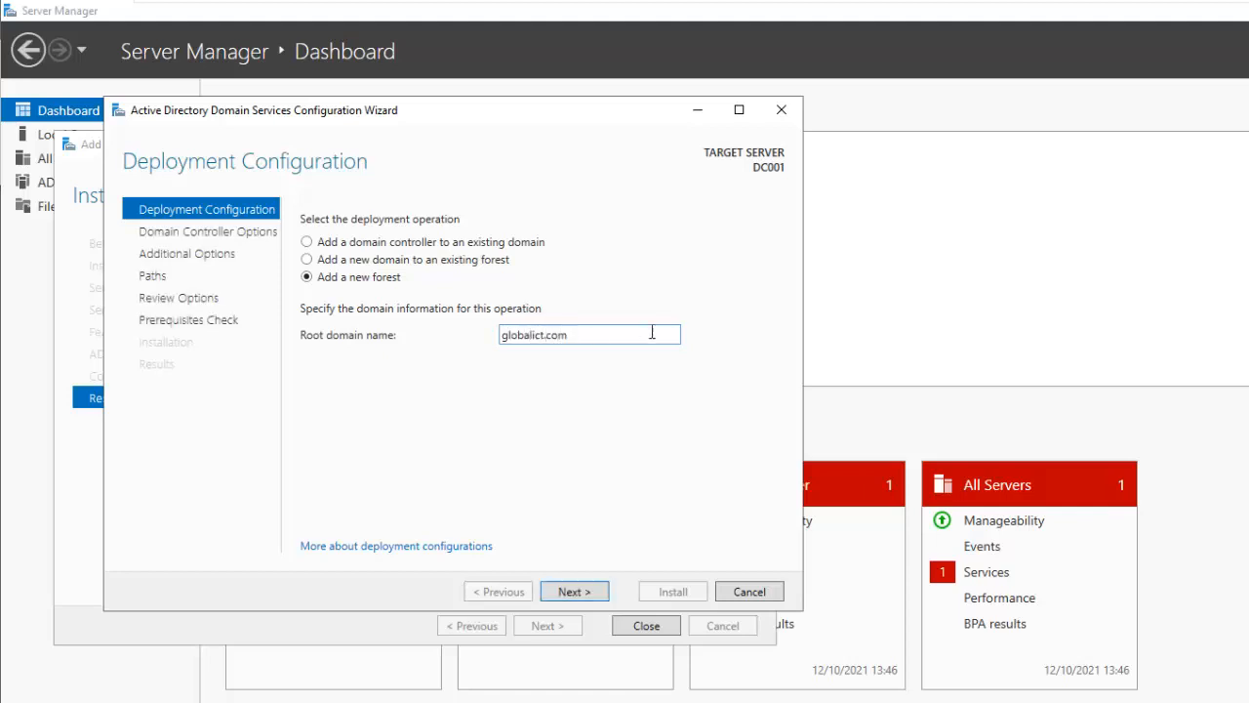
left_click(572, 592)
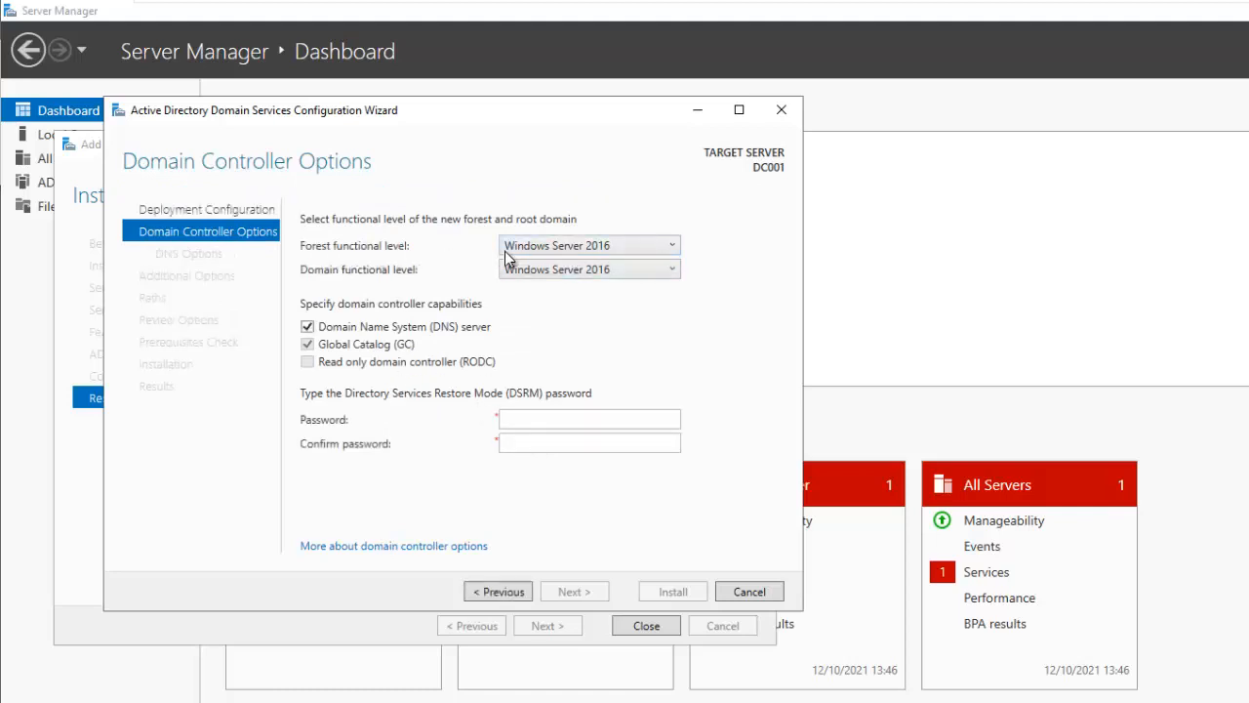
Keep Windows Server 2016 as forest functional level with DNS server capability enabled
left_click(566, 246)
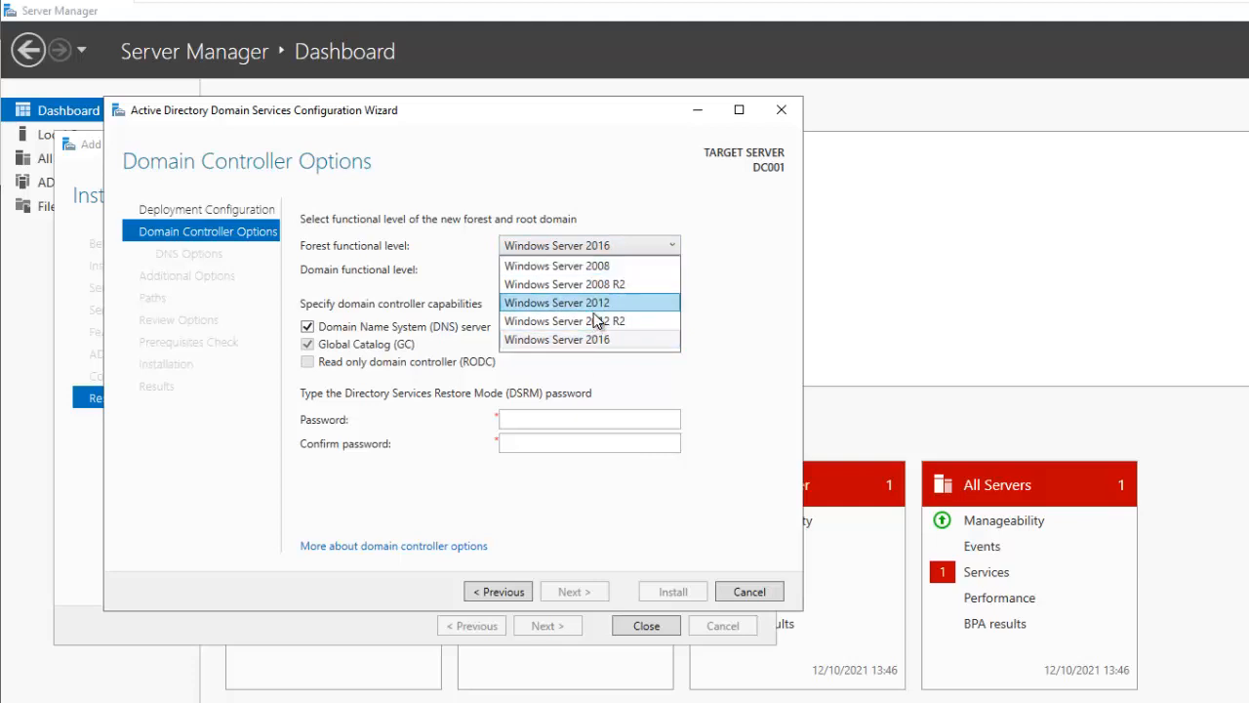
left_click(615, 207)
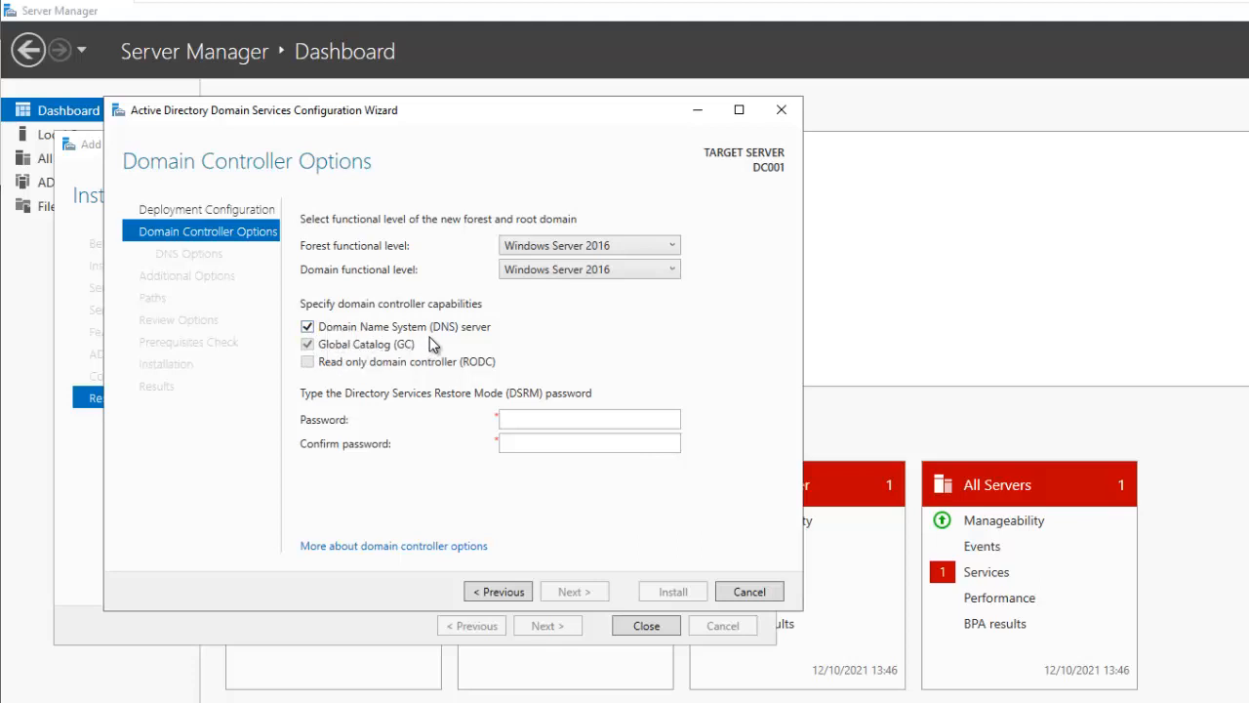
left_click(308, 328)
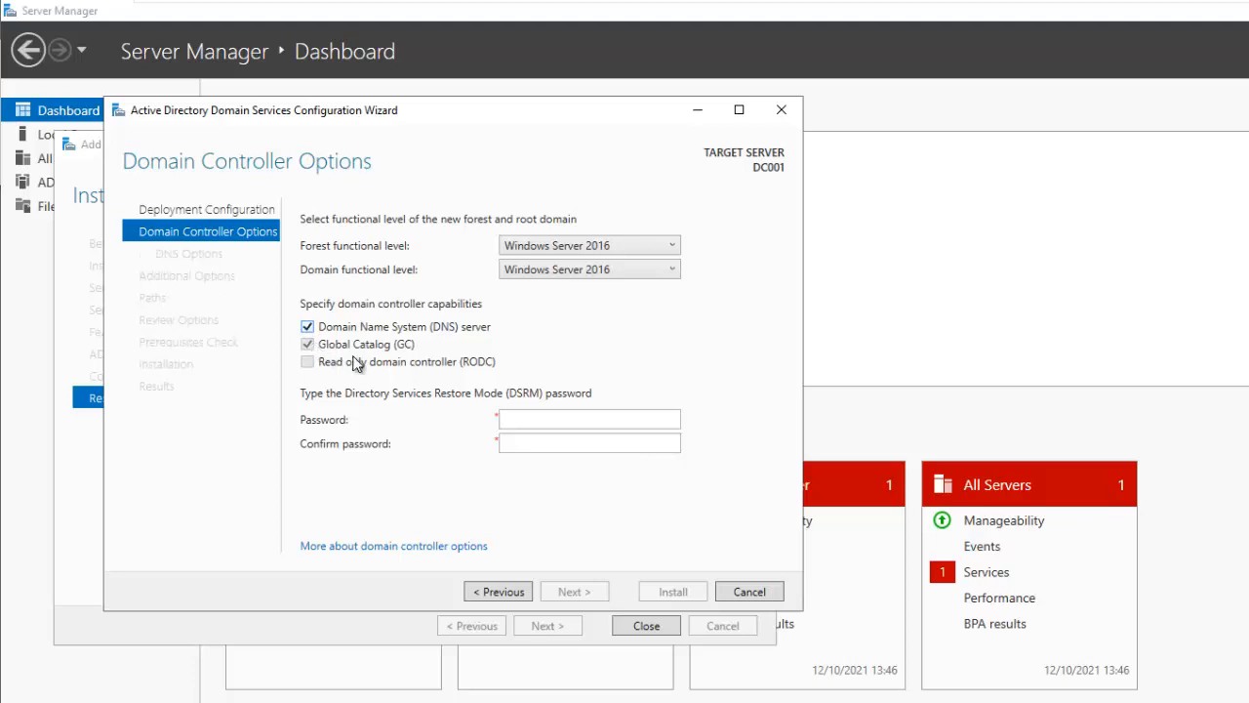
Enter and confirm the Directory Services Restore Mode password
left_click(535, 421)
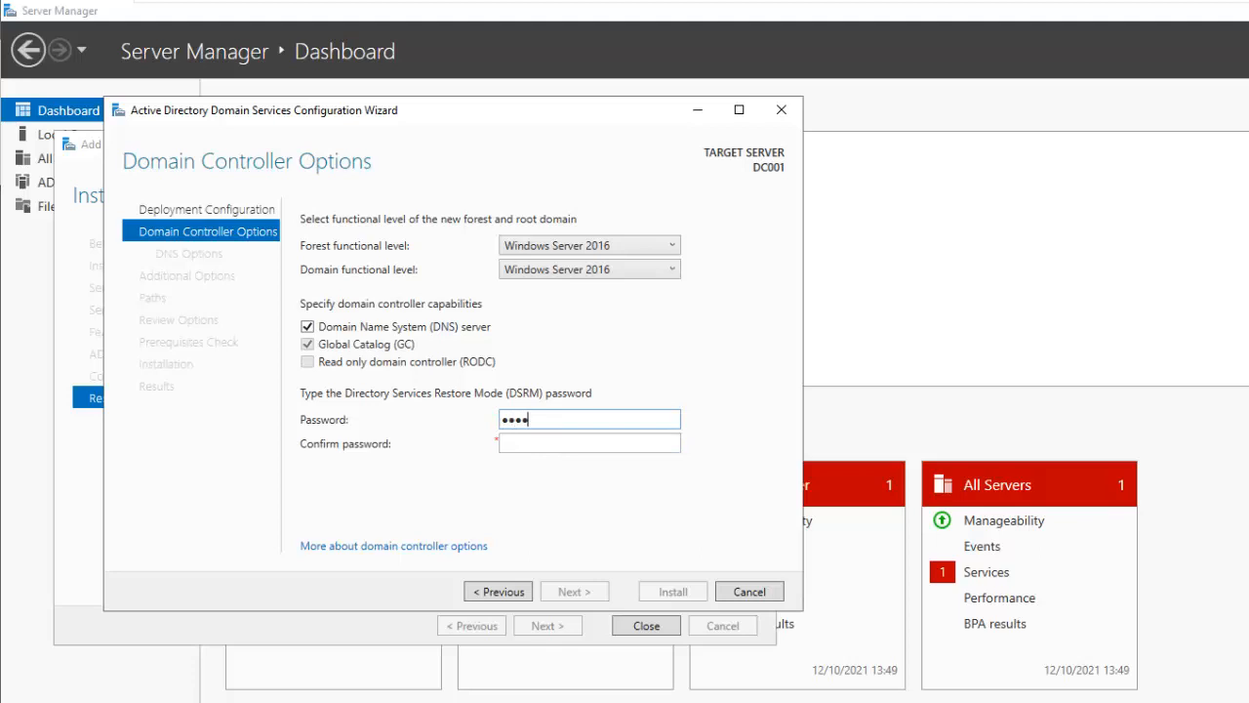
type("Password1")
key("Tab")
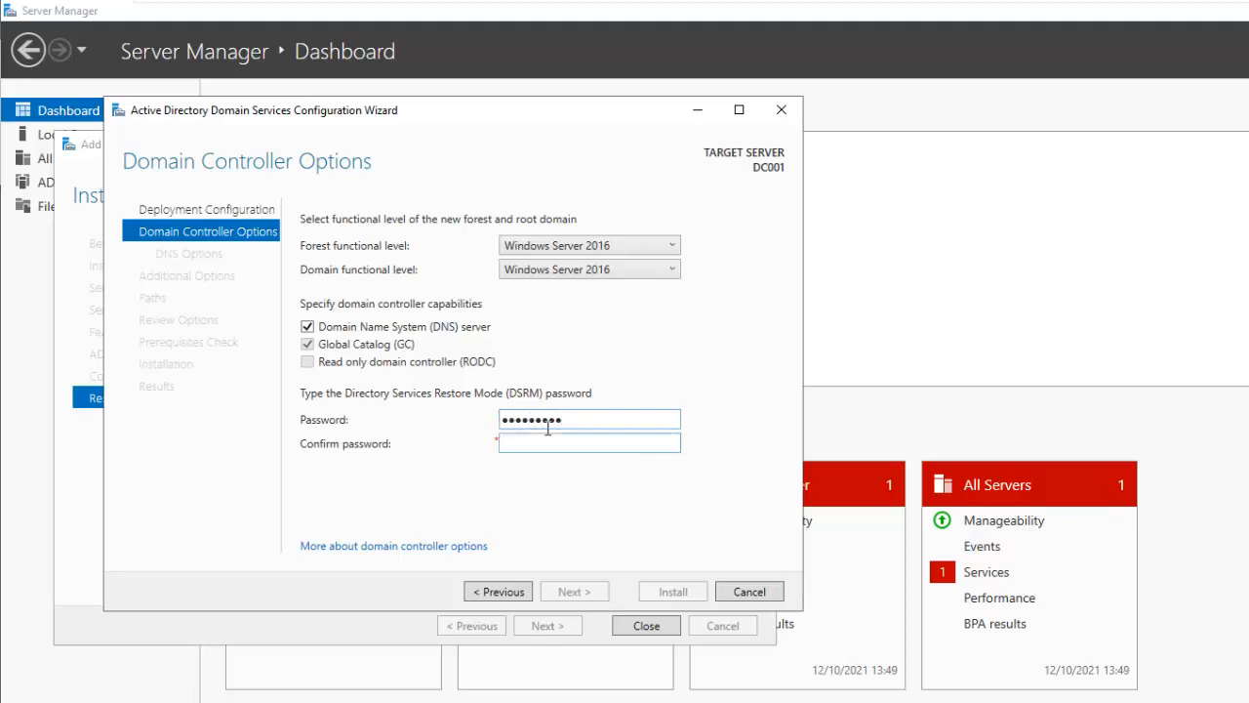
type("Password1")
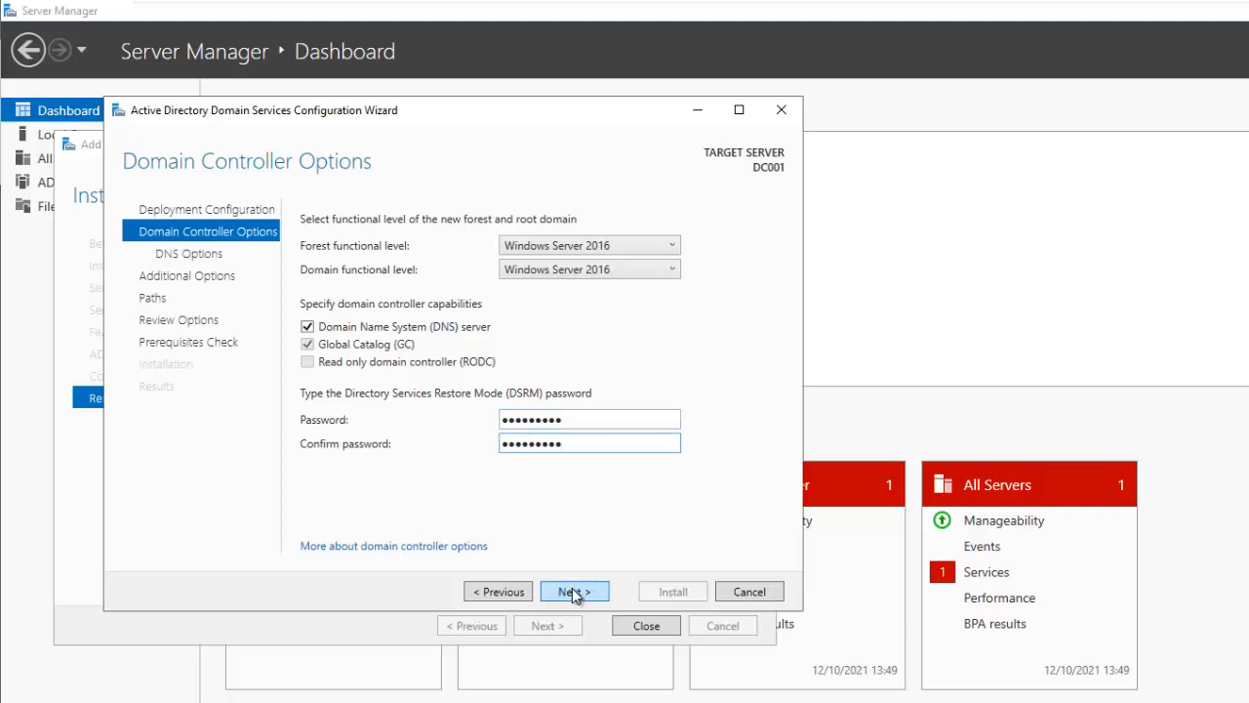
left_click(573, 590)
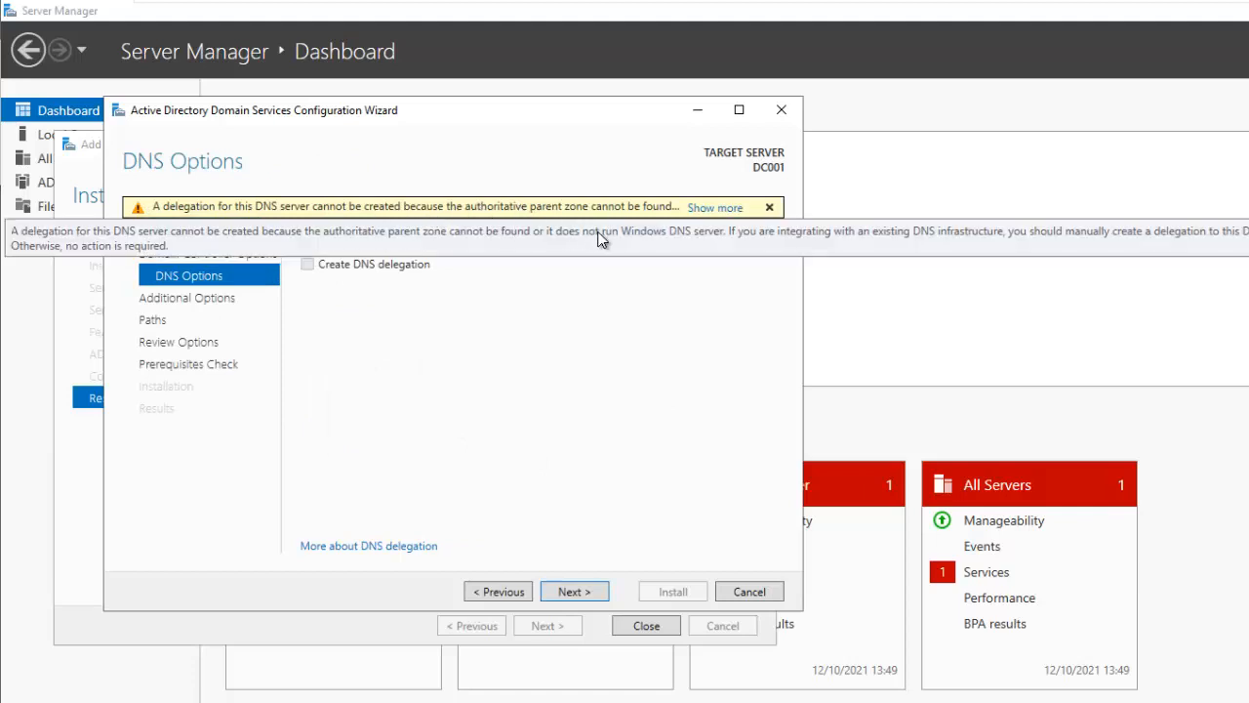
Read the full DNS delegation warning, dismiss it, and continue without delegation
left_click(714, 208)
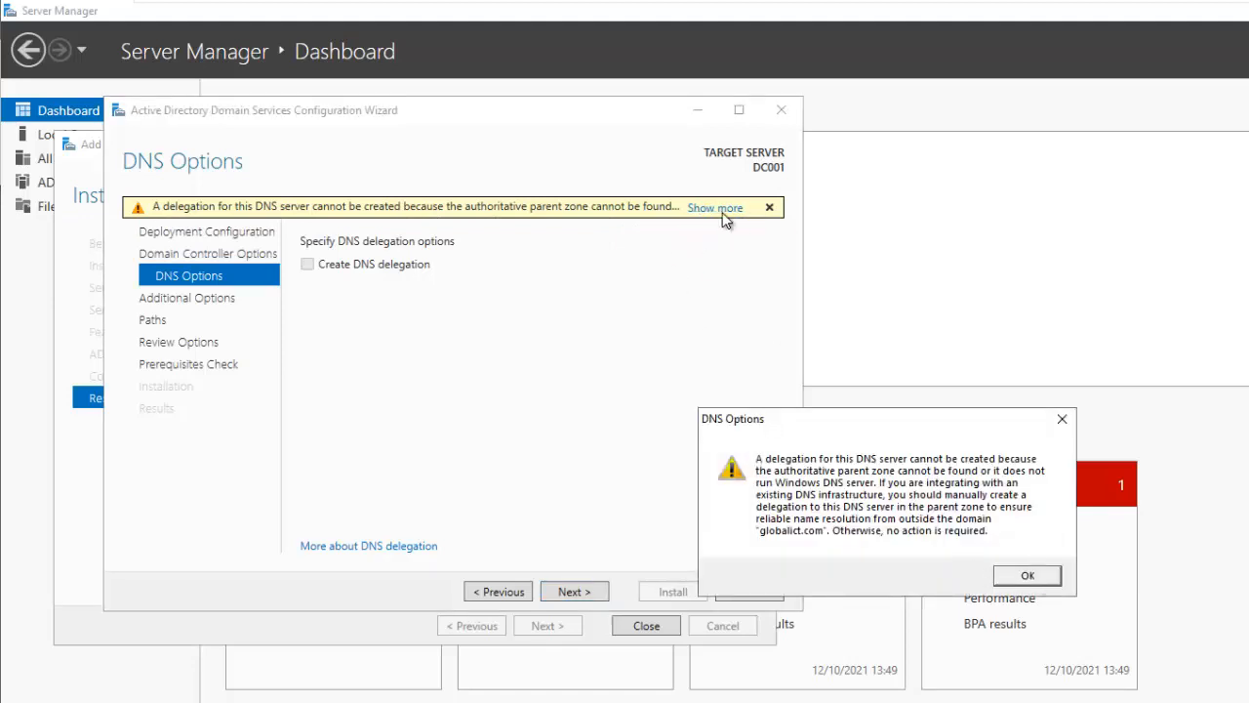
left_click(1062, 422)
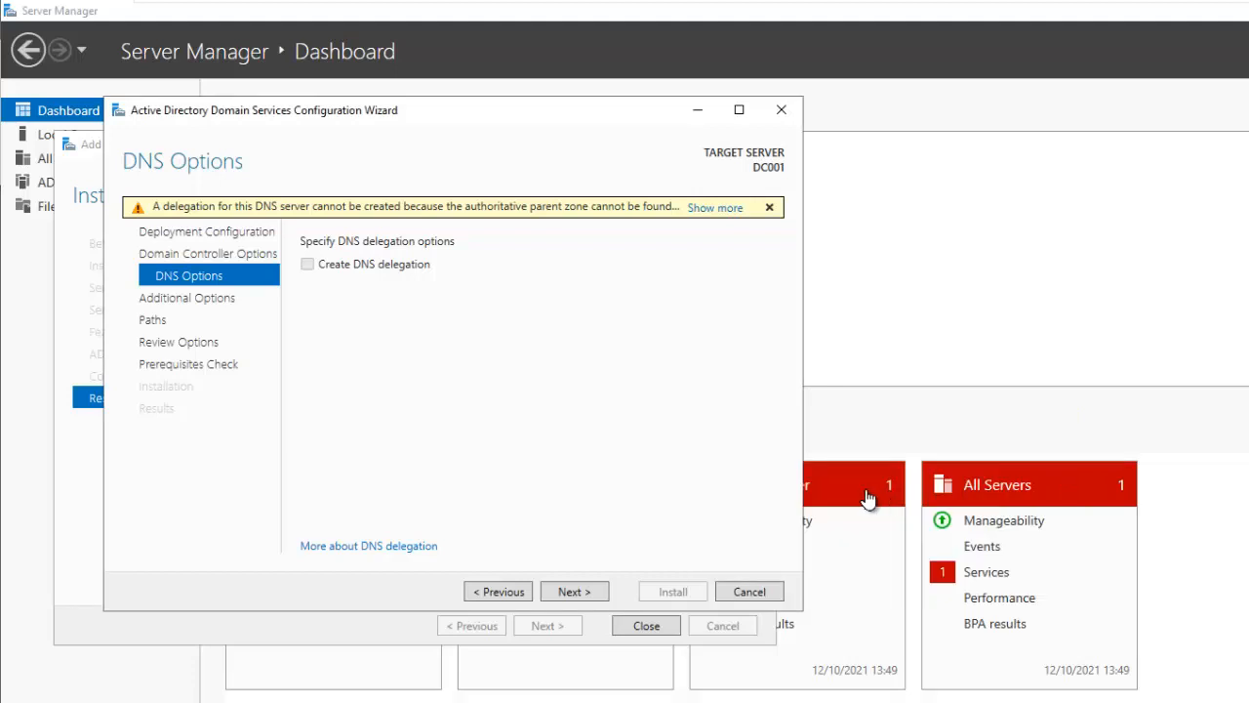
left_click(555, 589)
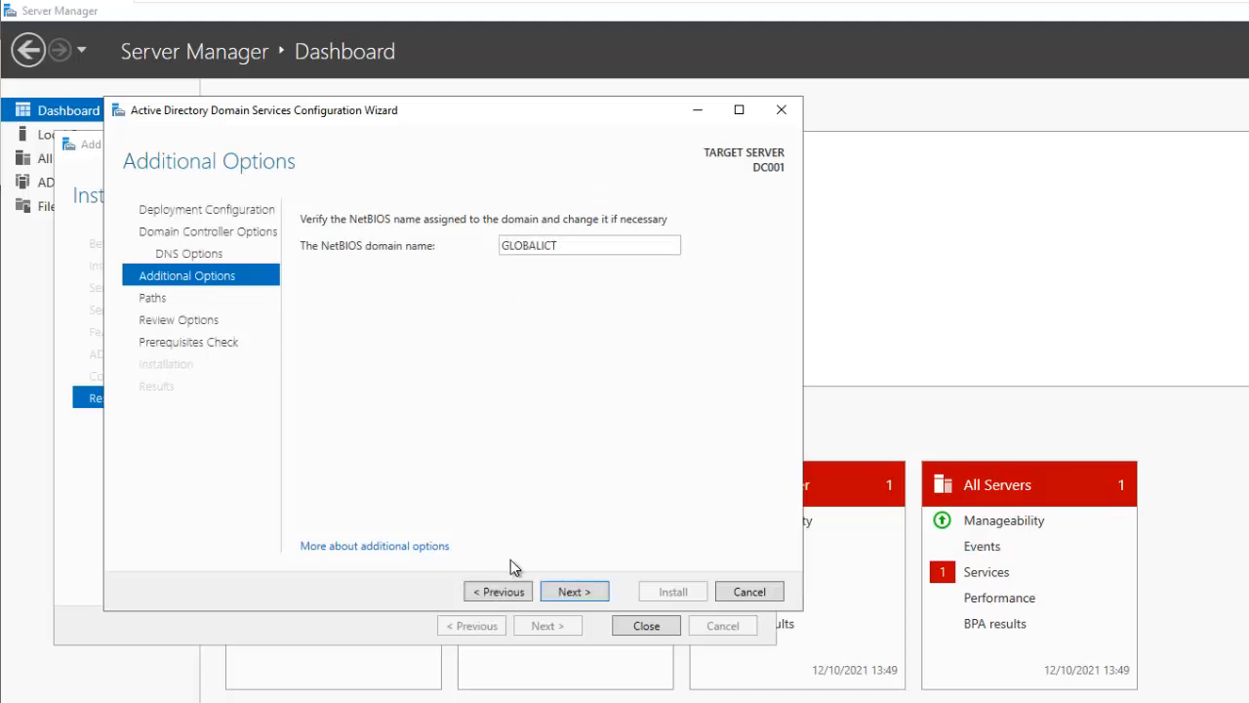
Keep the GLOBALICT NetBIOS name and the default NTDS and SYSVOL folder paths
left_click(575, 592)
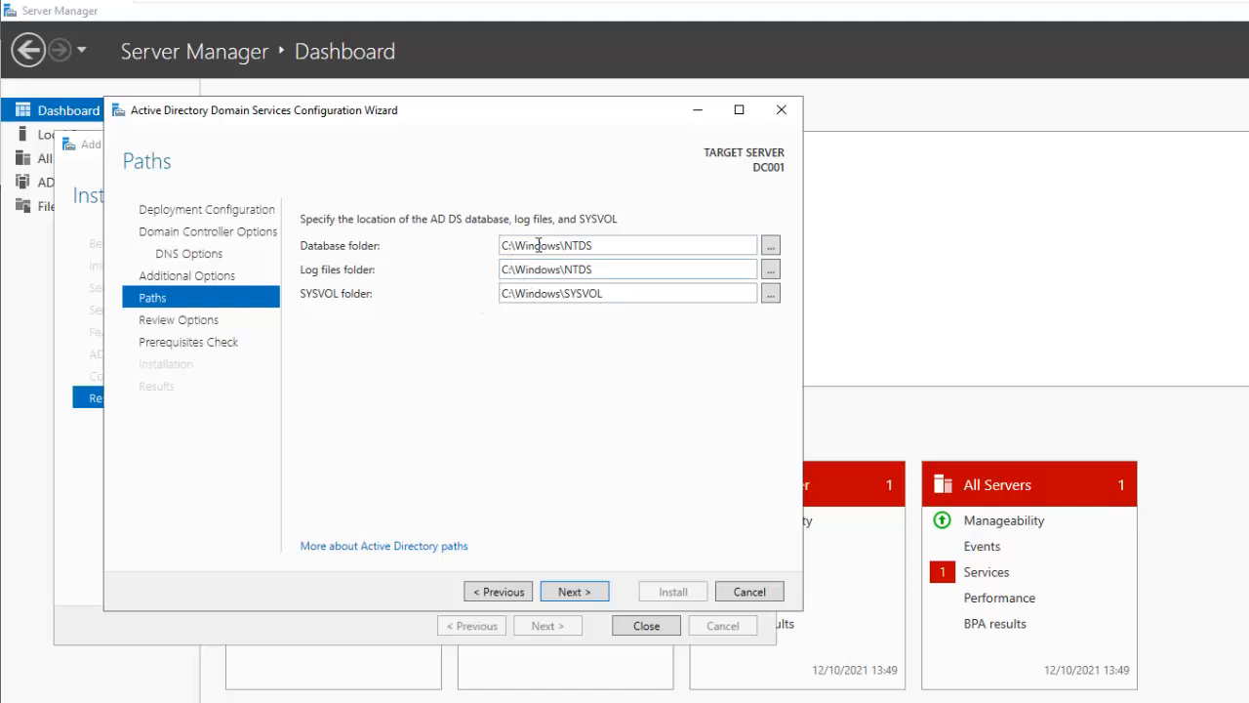
left_click(571, 593)
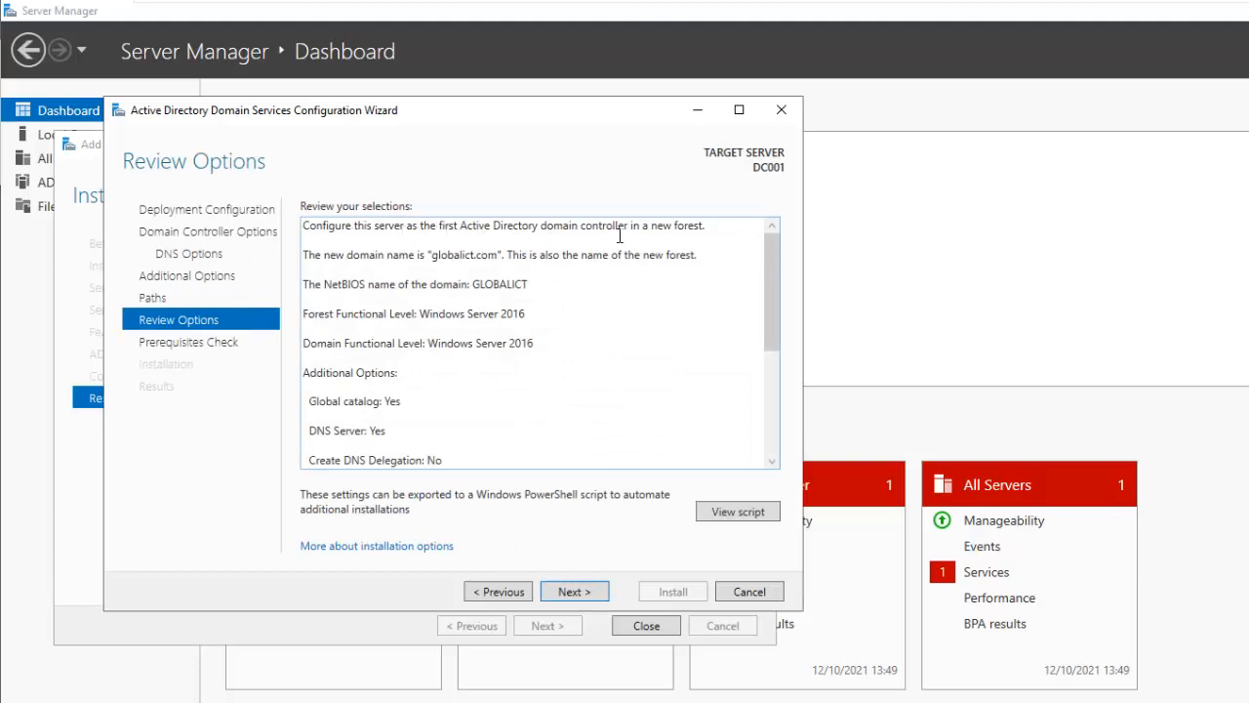
Review the selections summary and the Install-ADDSForest PowerShell script, then run the prerequisites check
left_click_drag(767, 269, 767, 422)
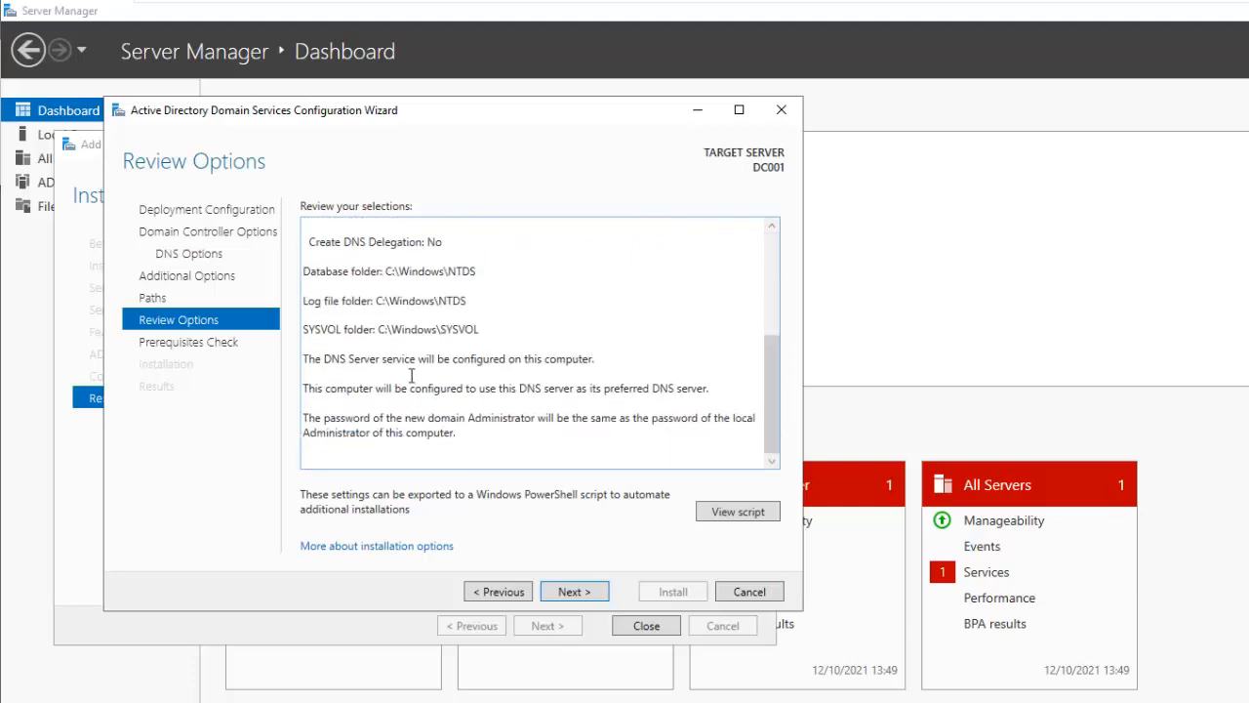
scroll(388, 328, "up", 2)
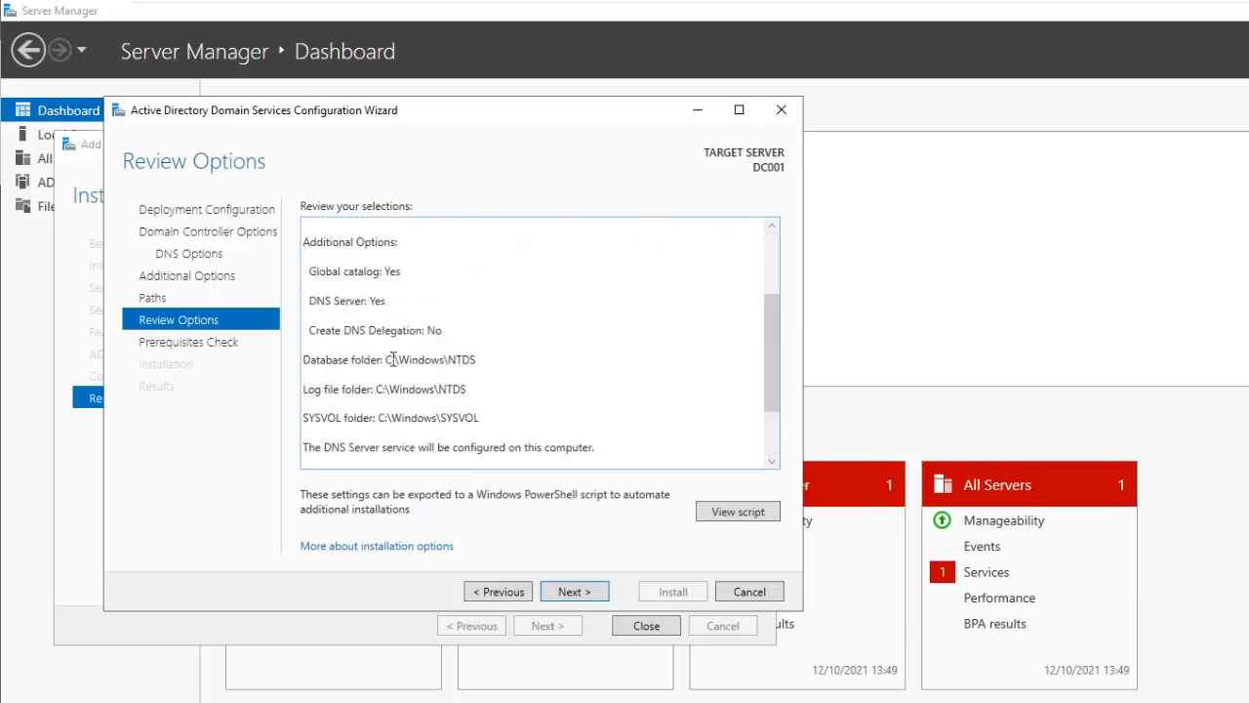
scroll(394, 359, "up", 3)
left_click(722, 514)
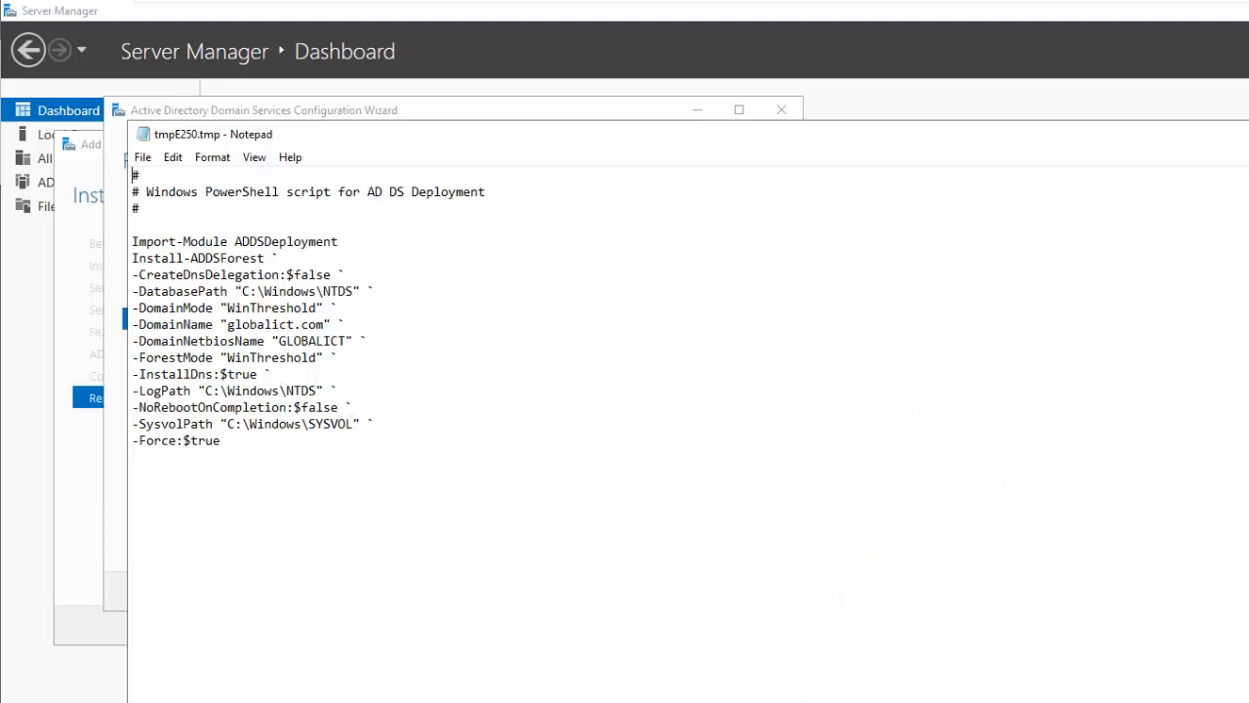
left_click(1248, 134)
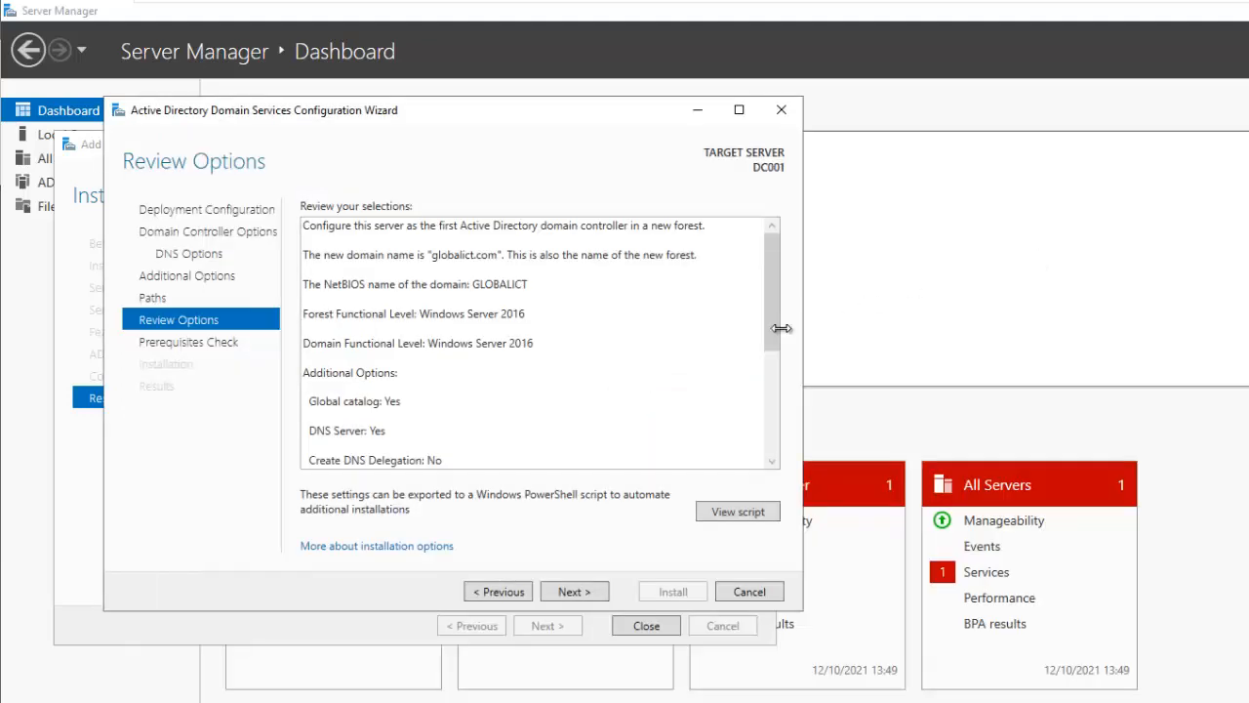
left_click(572, 591)
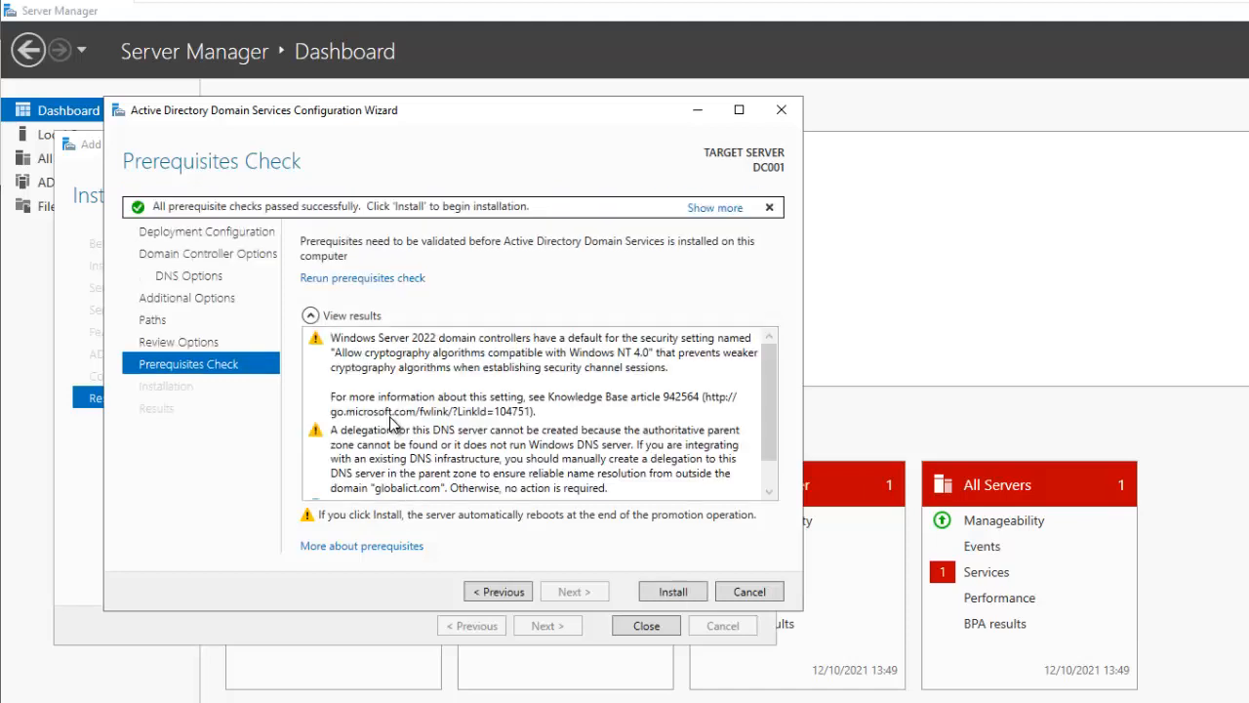
Confirm the prerequisite checks passed and install the domain controller, letting DC001 reboot
left_click_drag(772, 407, 772, 431)
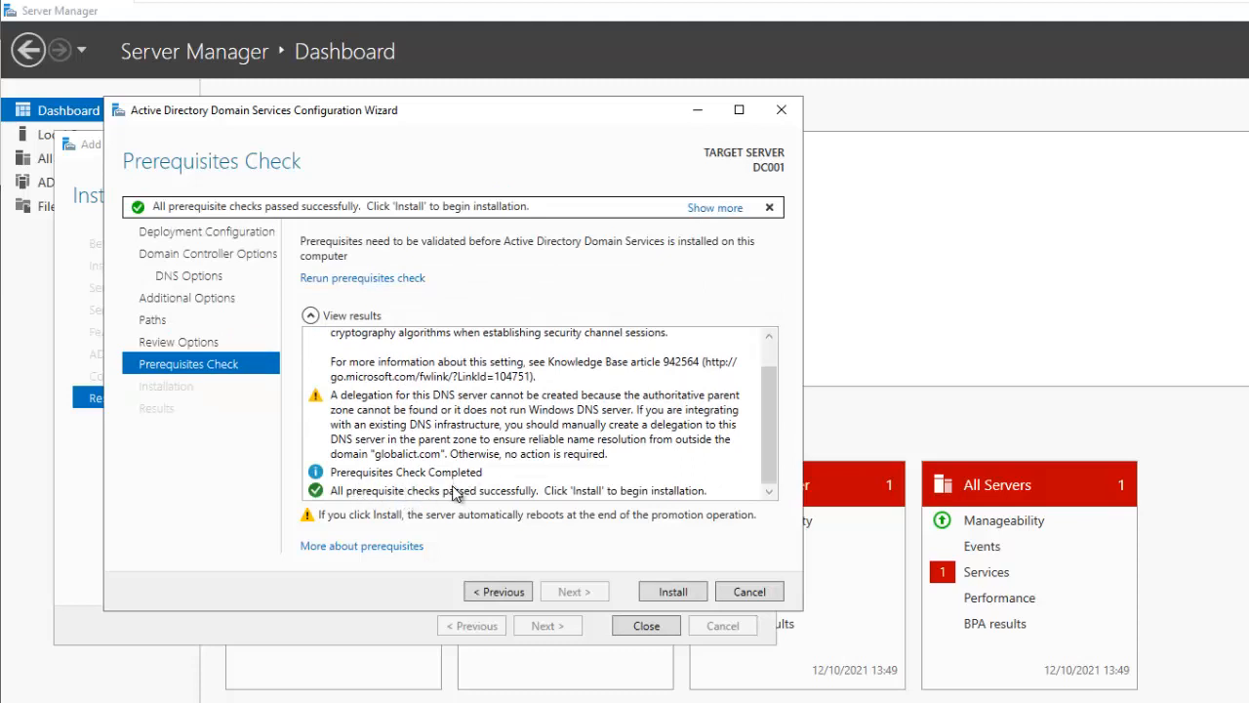
left_click(667, 594)
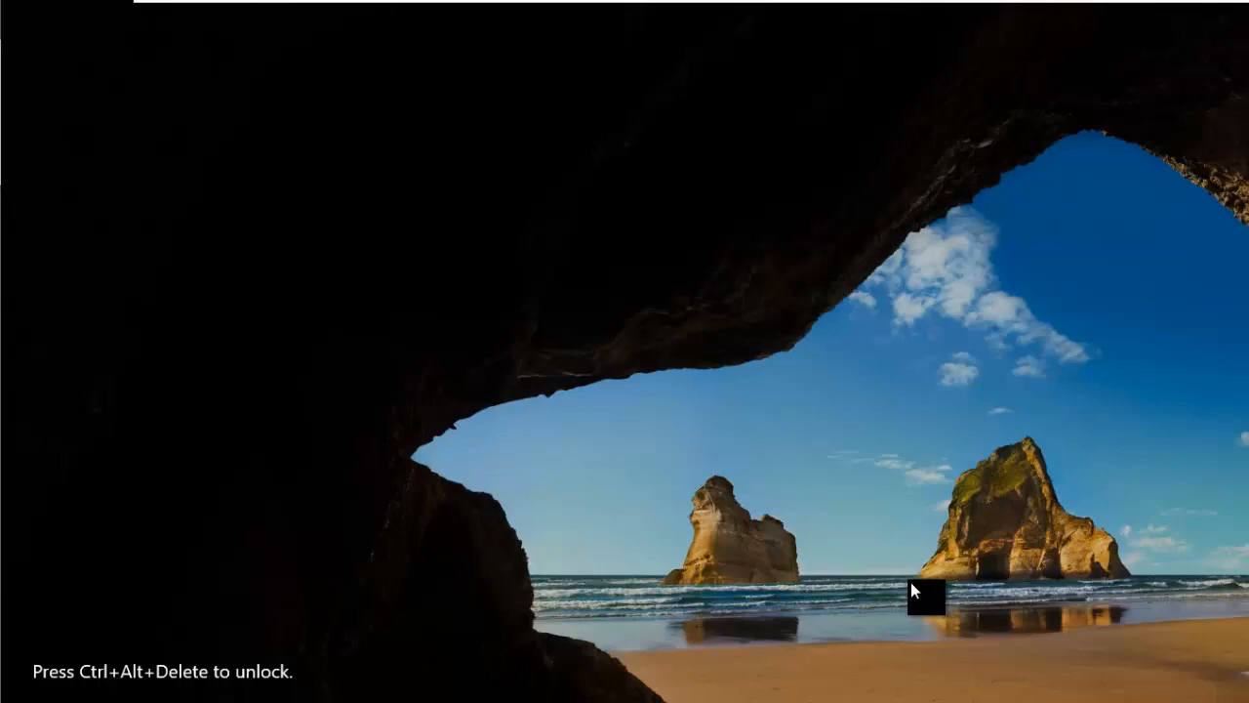
Sign in to the GLOBALICT domain as administrator with the account password
key("ctrl+alt+Delete")
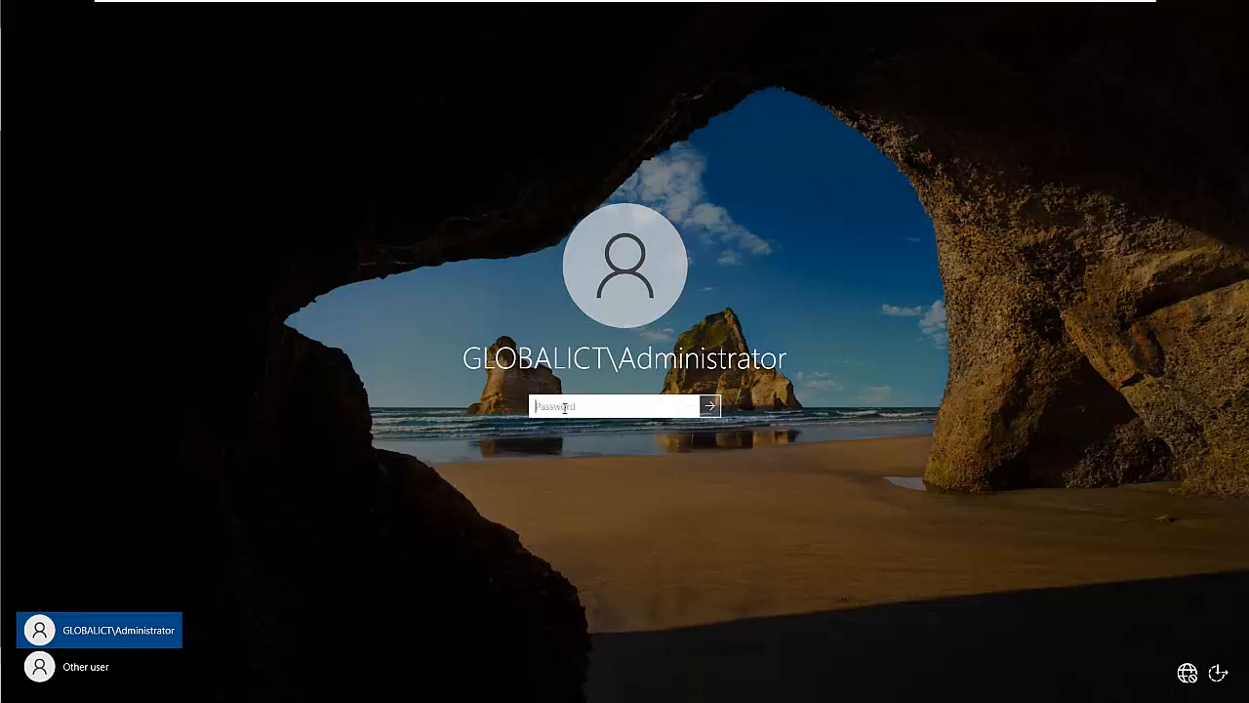
type("••")
key("Return")
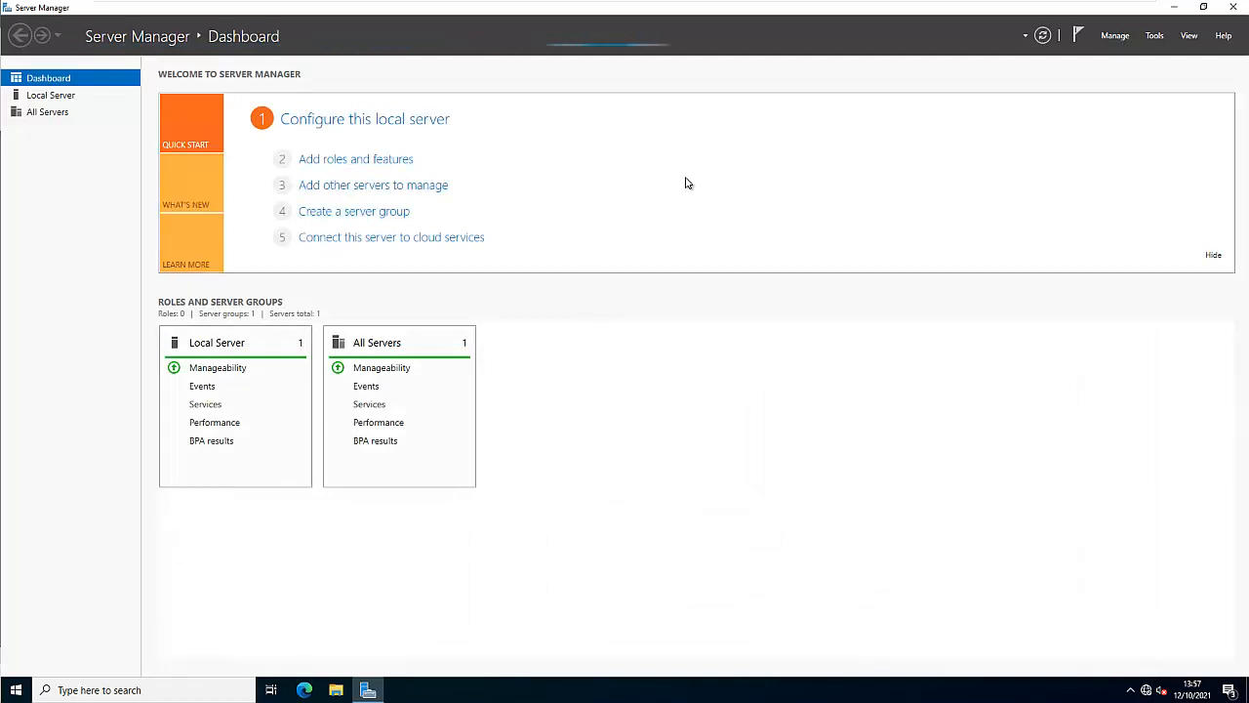
Launch Active Directory Users and Computers from the Server Manager Tools menu
left_click(1154, 37)
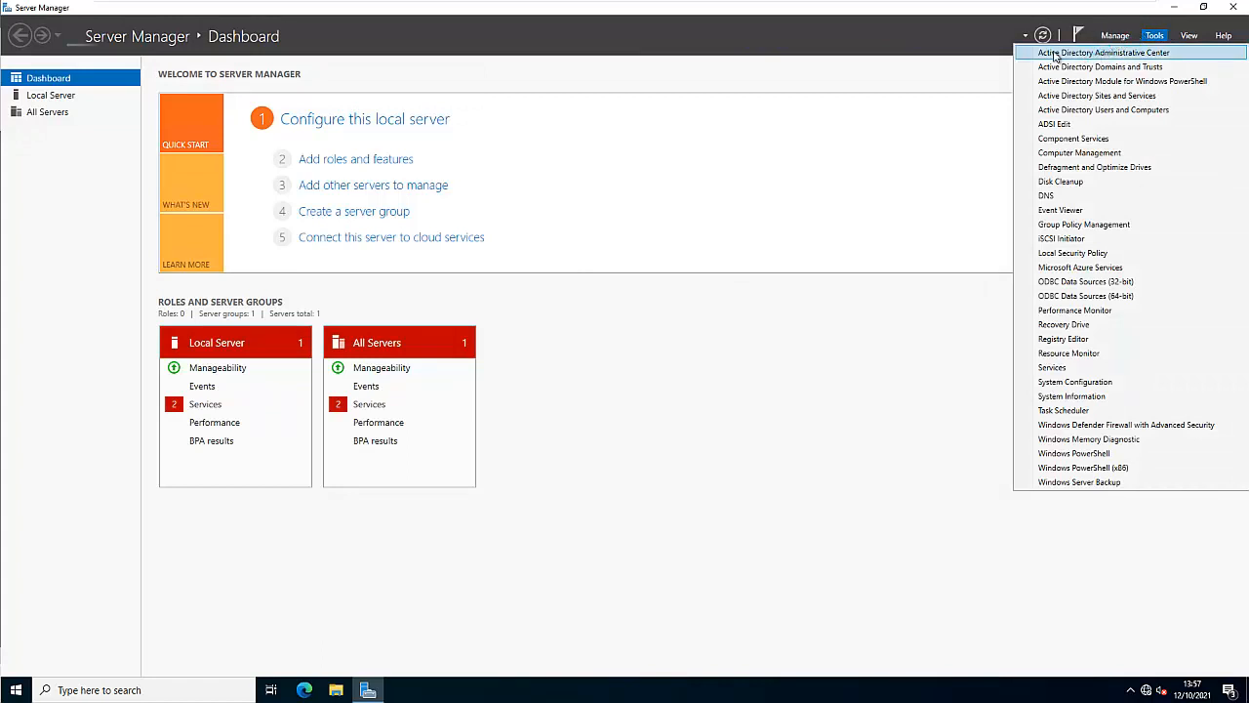
left_click(1074, 59)
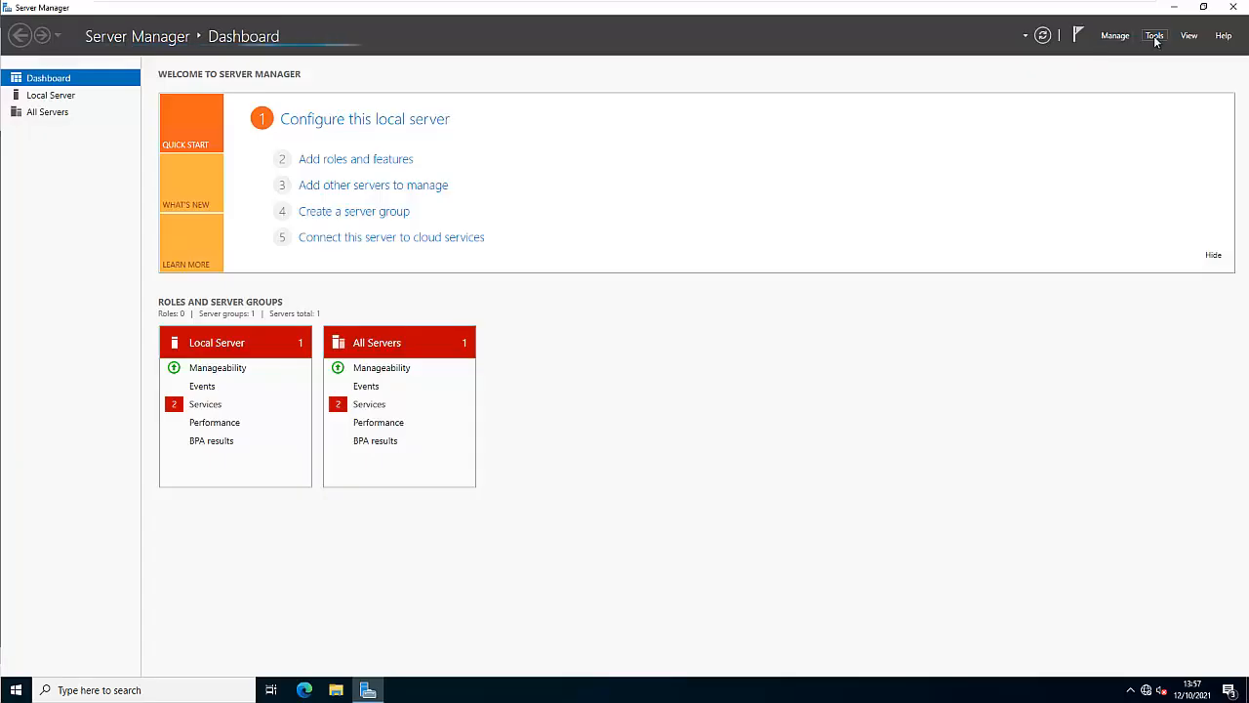
left_click(1153, 39)
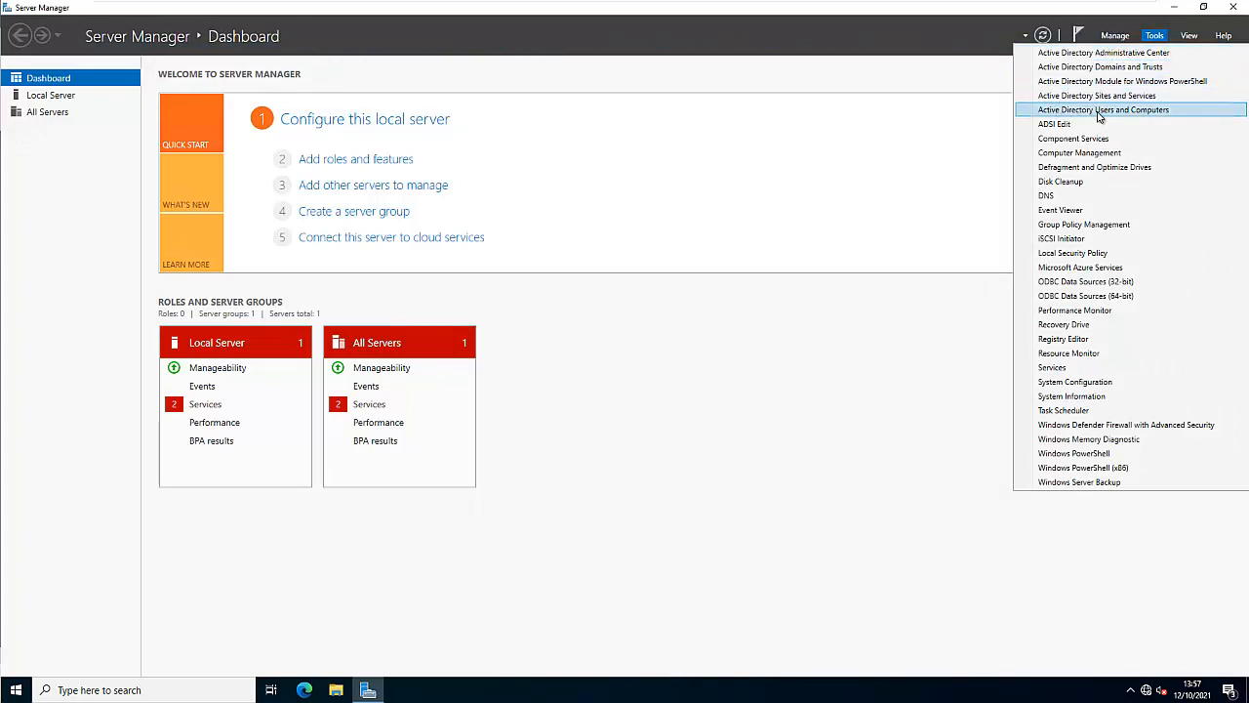
left_click(1100, 110)
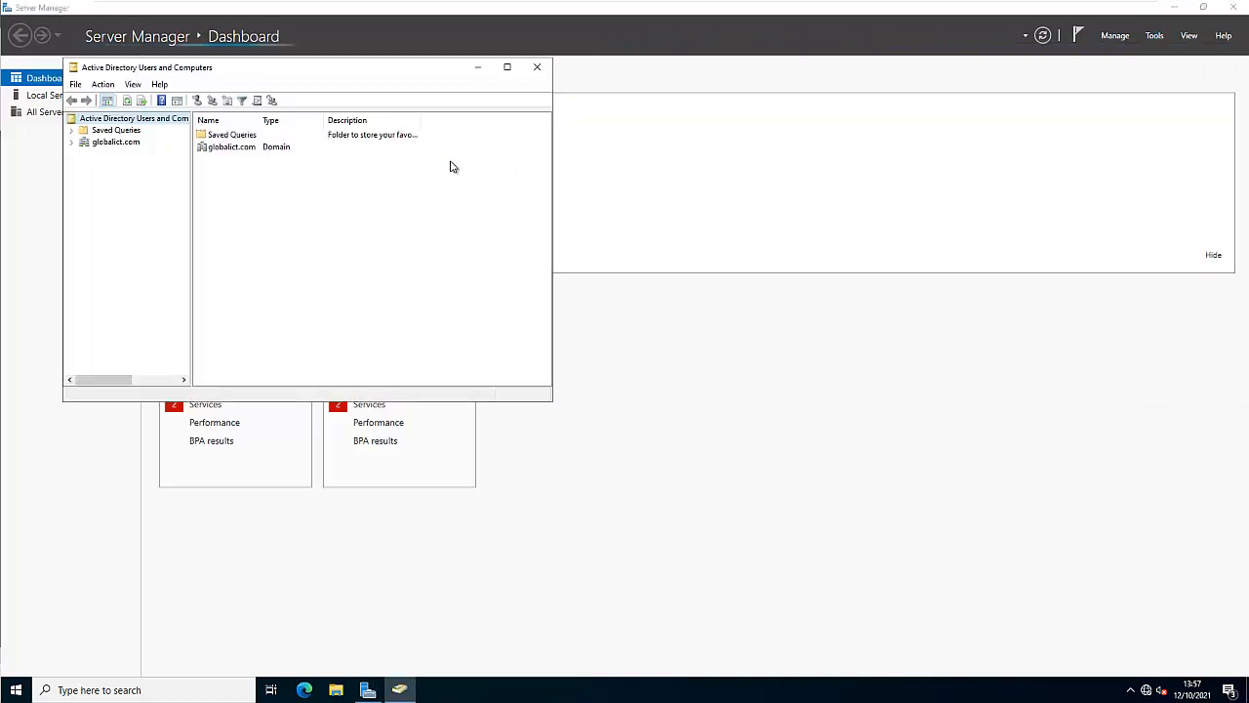
Maximize the window and list globalict.com's Domain Controllers, widening the Site column to show DC001's site
left_click(506, 67)
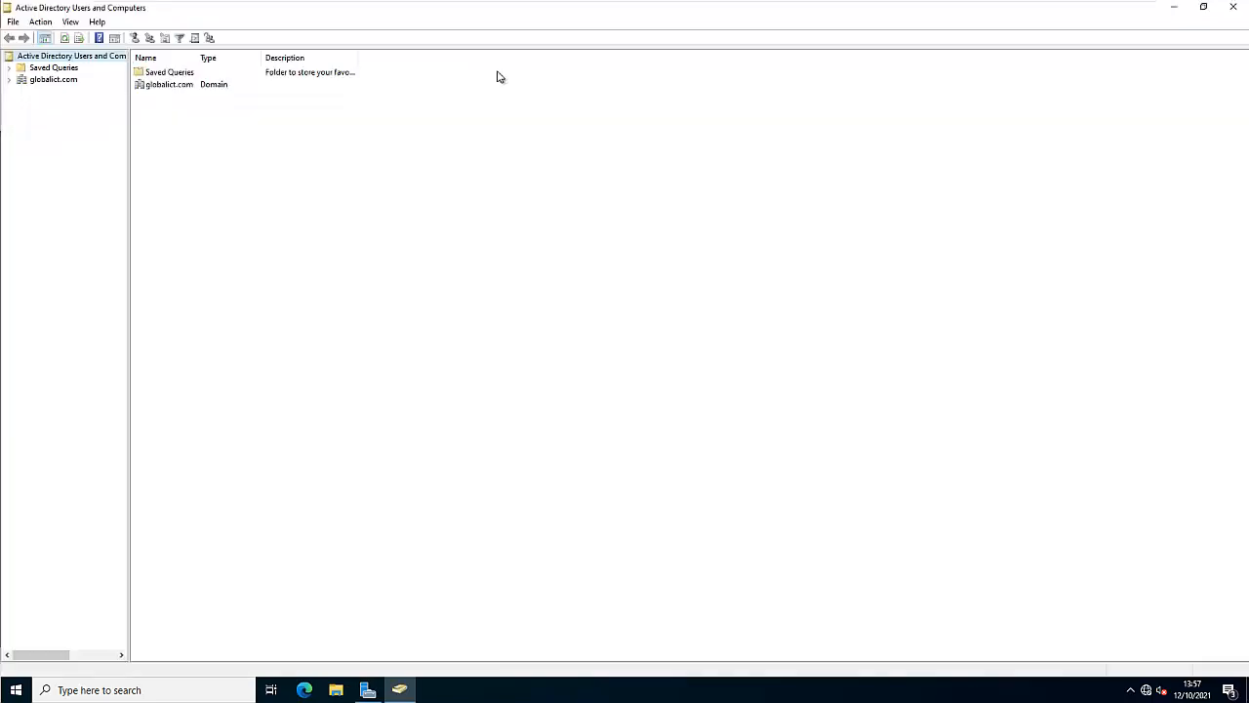
left_click(10, 80)
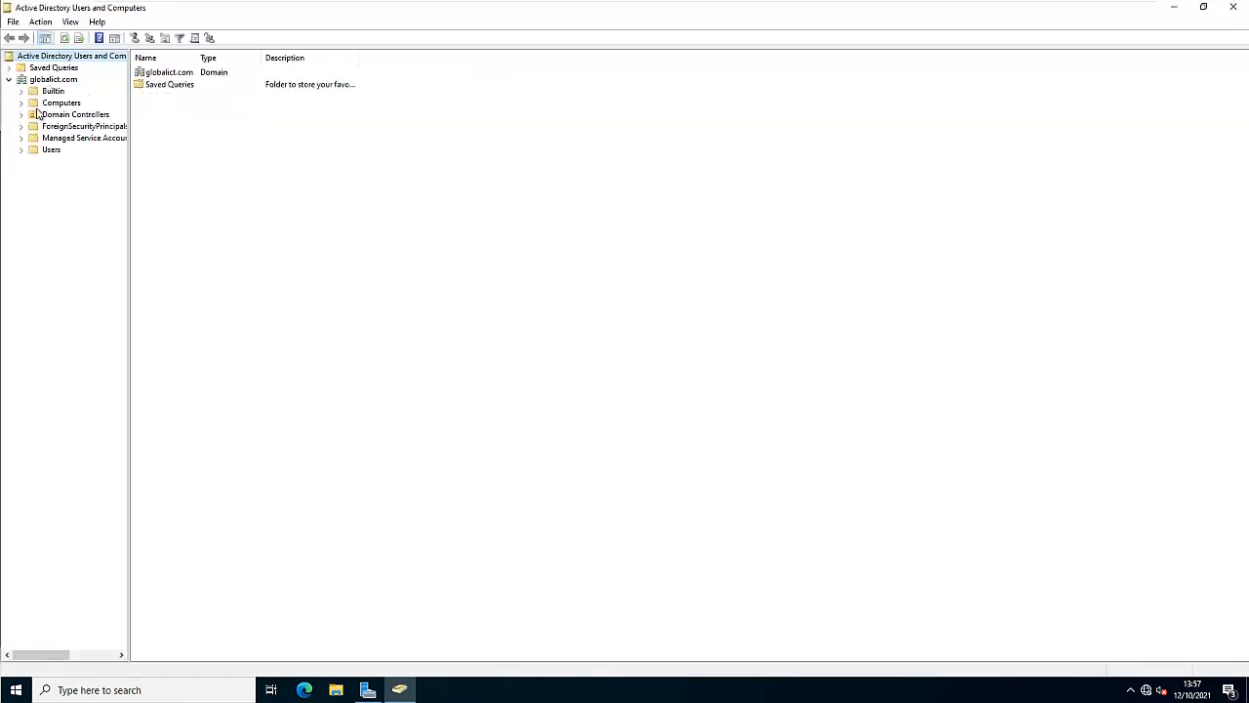
left_click(84, 116)
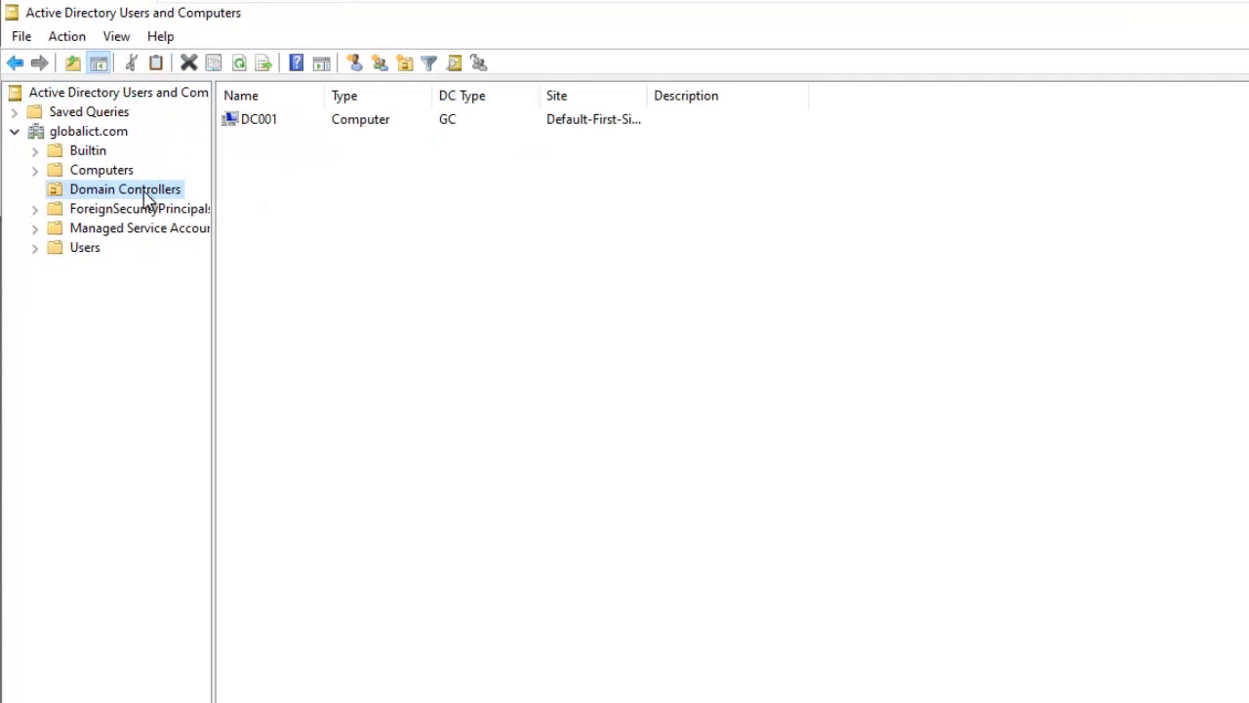
left_click(273, 131)
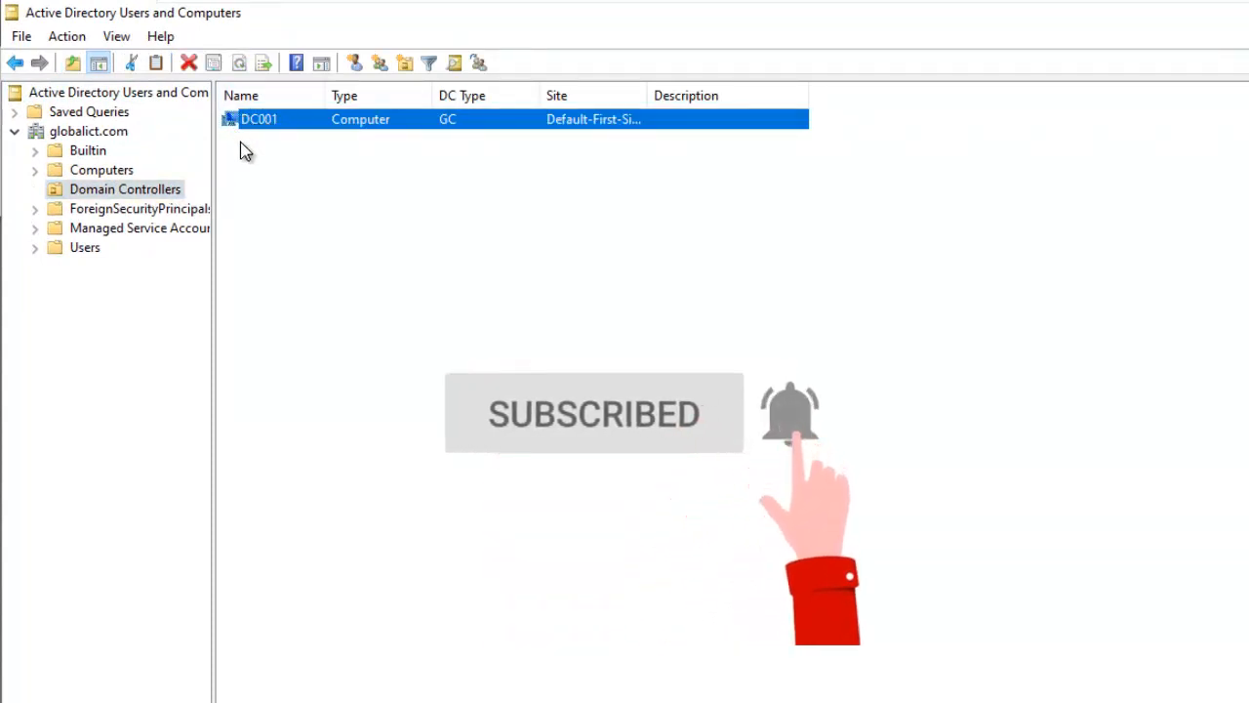
double_click(647, 95)
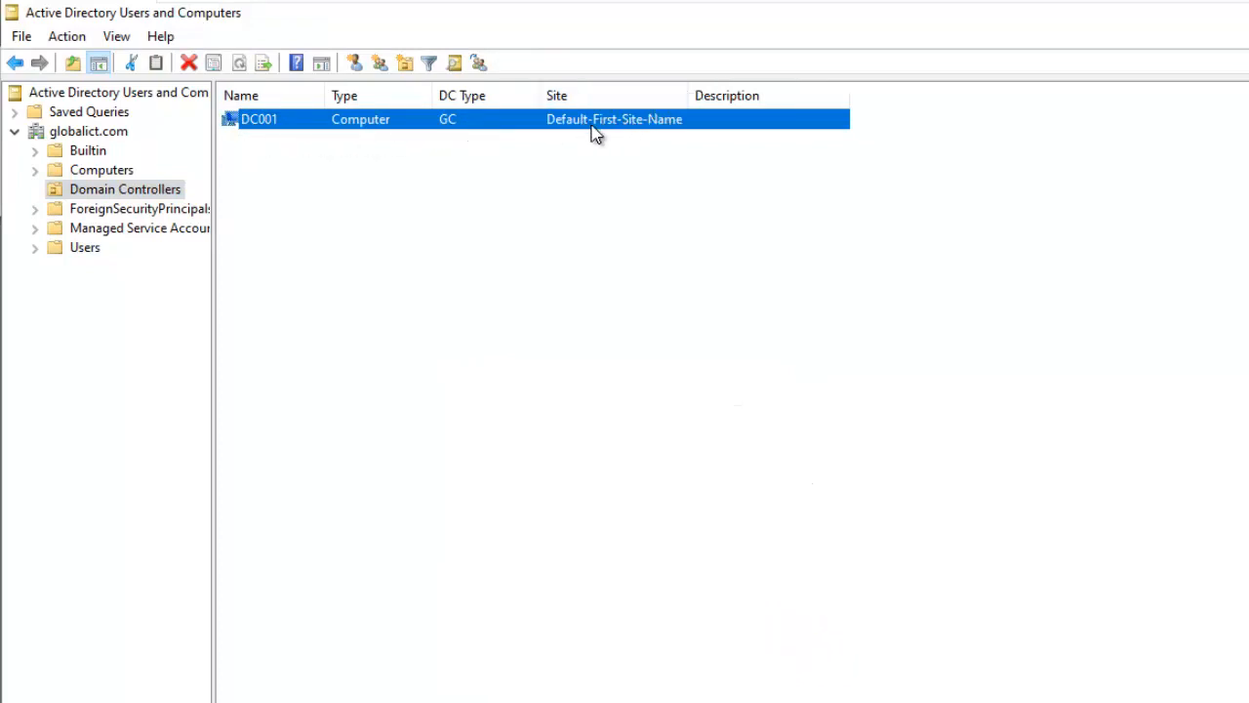